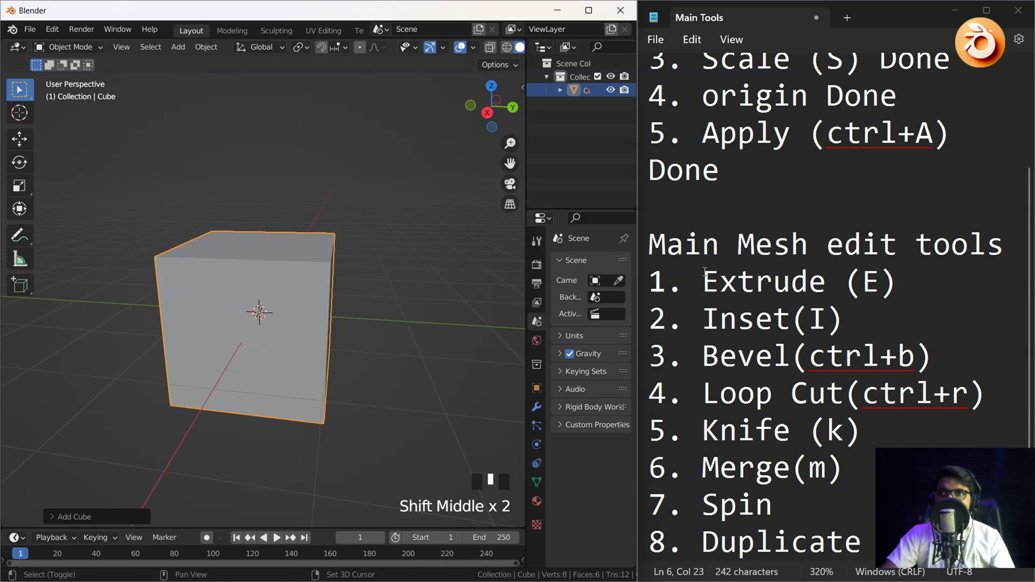
- Highlight the Extrude (E) entry in the notes and select the cube in the 3D viewport
drag(703, 281, 880, 283)
click(389, 157)
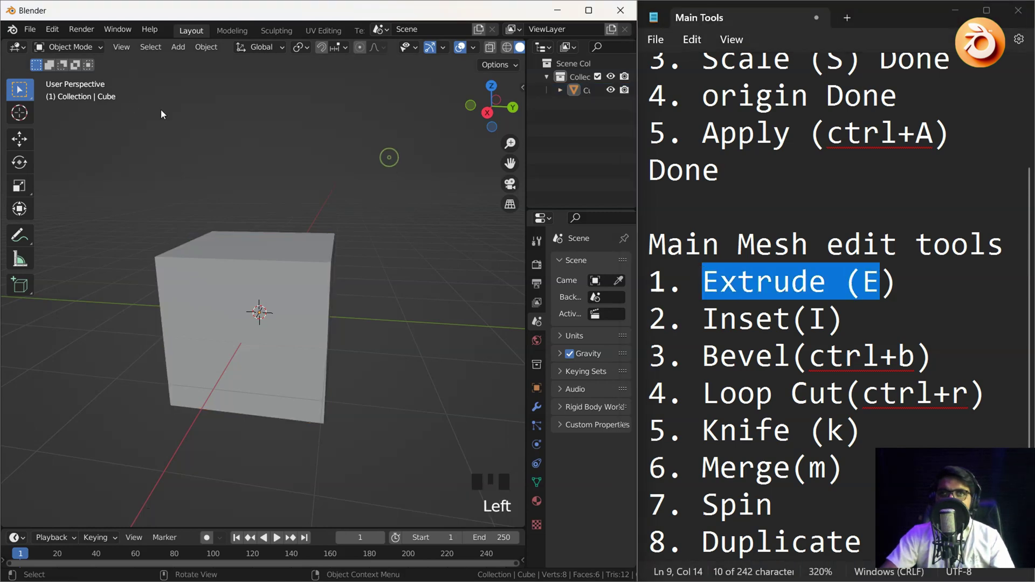
click(279, 289)
middle_drag(259, 300, 277, 330)
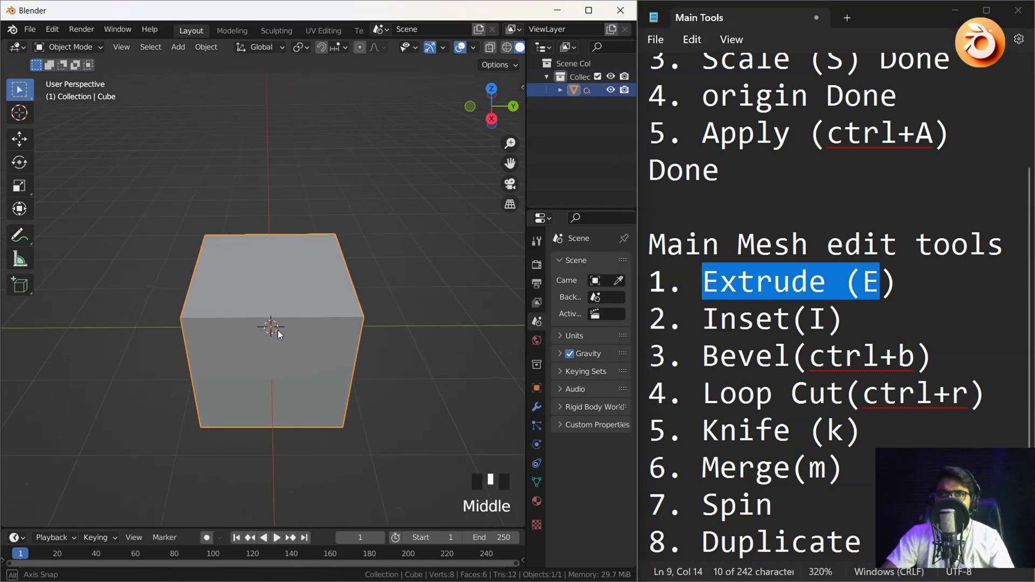
- Switch the cube into Edit Mode and back to Object Mode
click(88, 49)
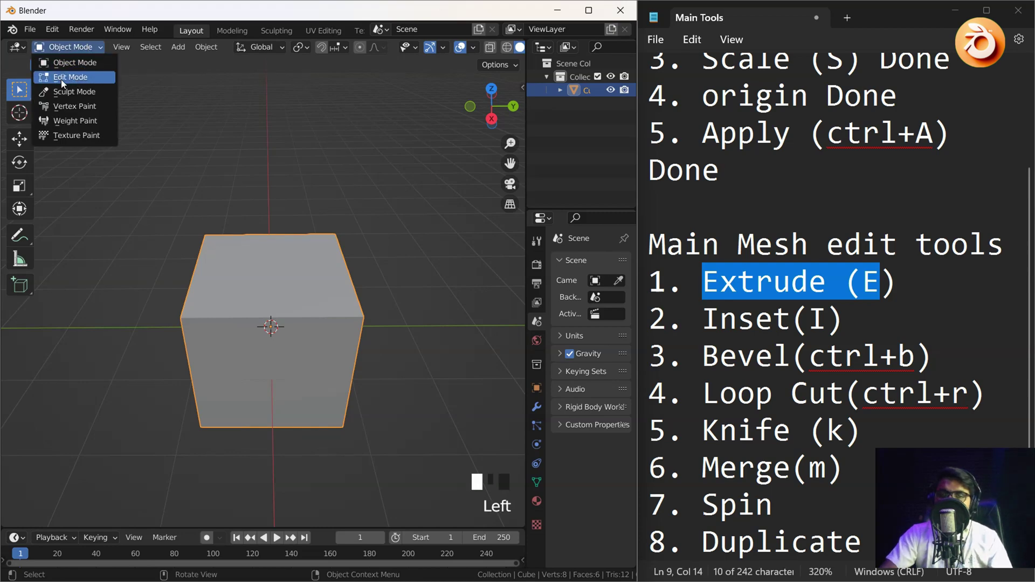
click(62, 84)
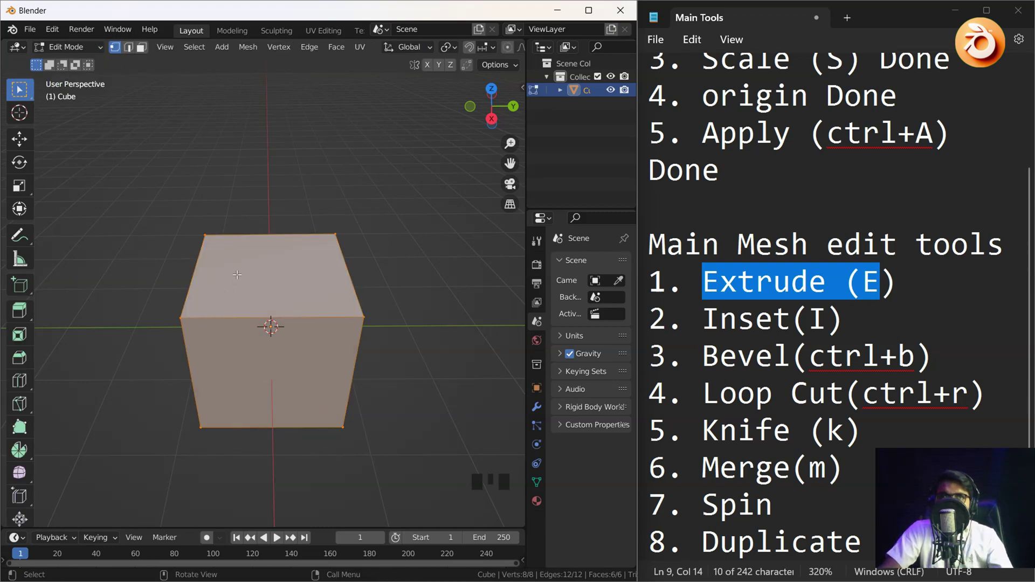
click(86, 48)
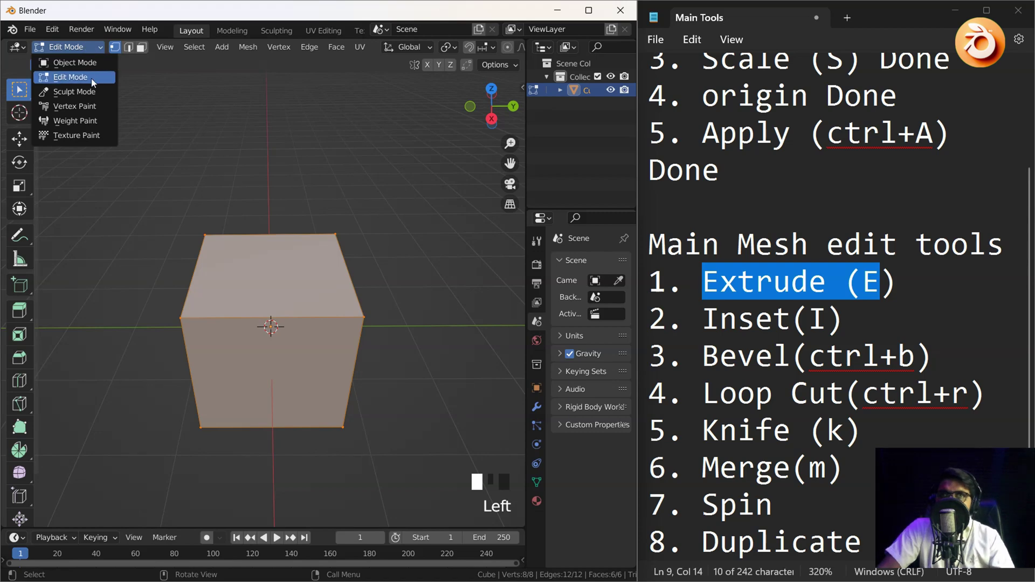
click(86, 48)
click(86, 58)
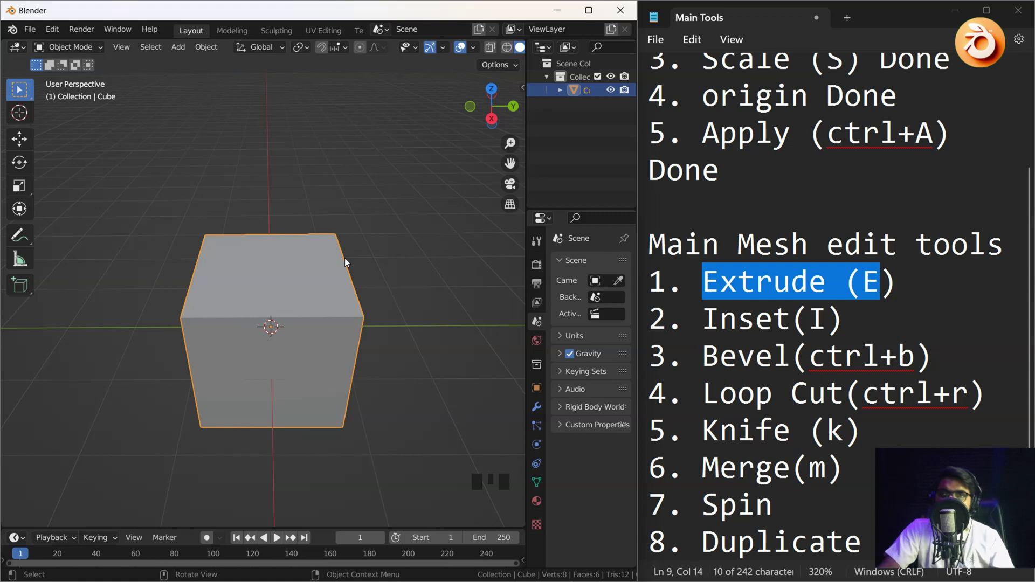
- Add a line reading "Tab" above the "Main Mesh edit tools" heading in the notes and highlight it
click(811, 223)
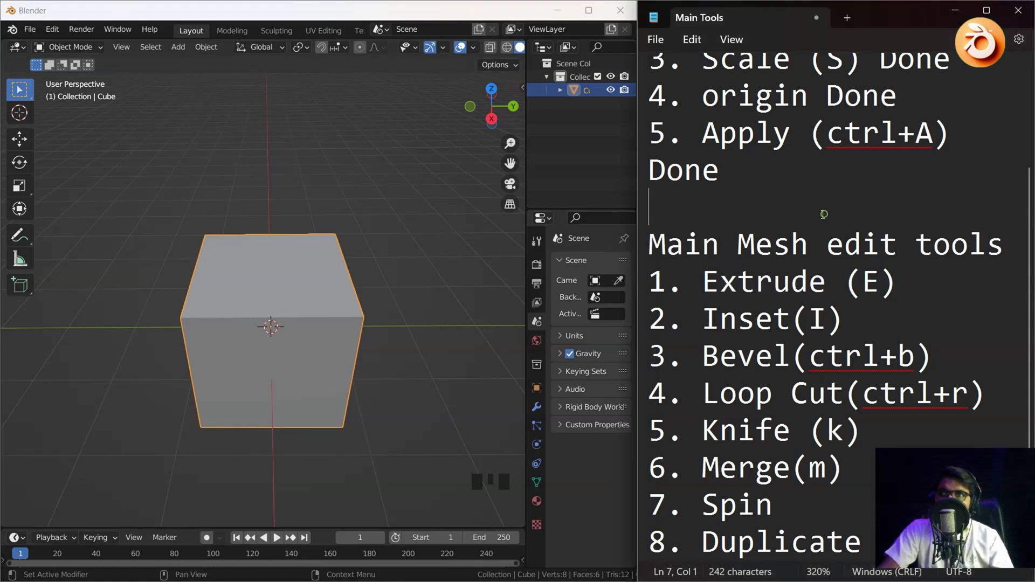
key(Return)
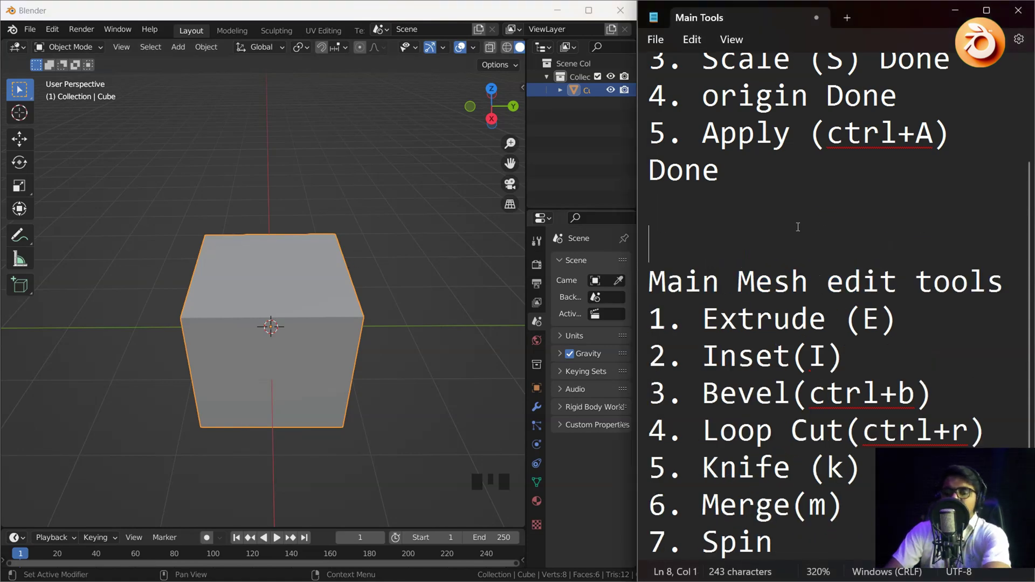
text(T)
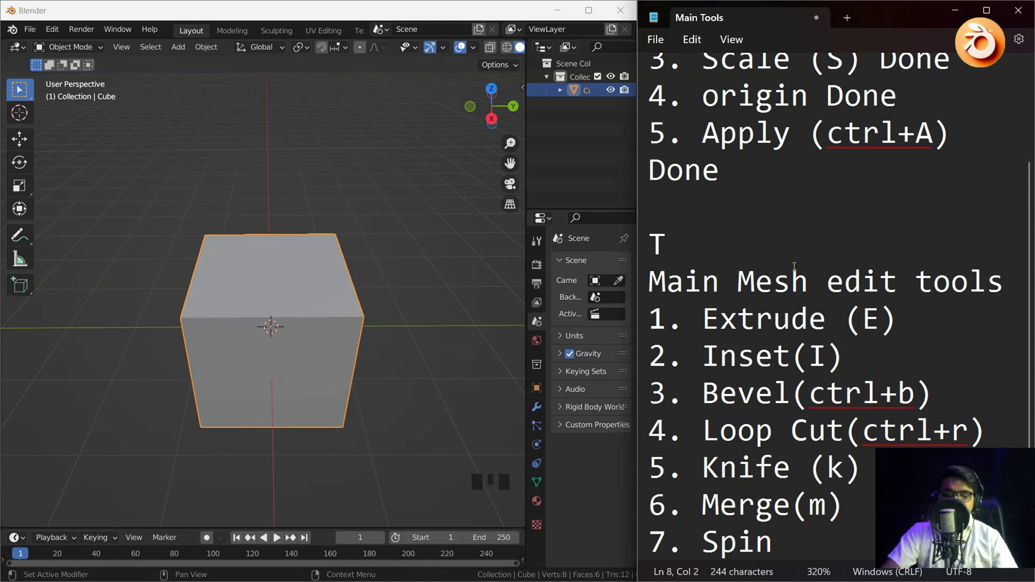
text(ab)
double_click(711, 246)
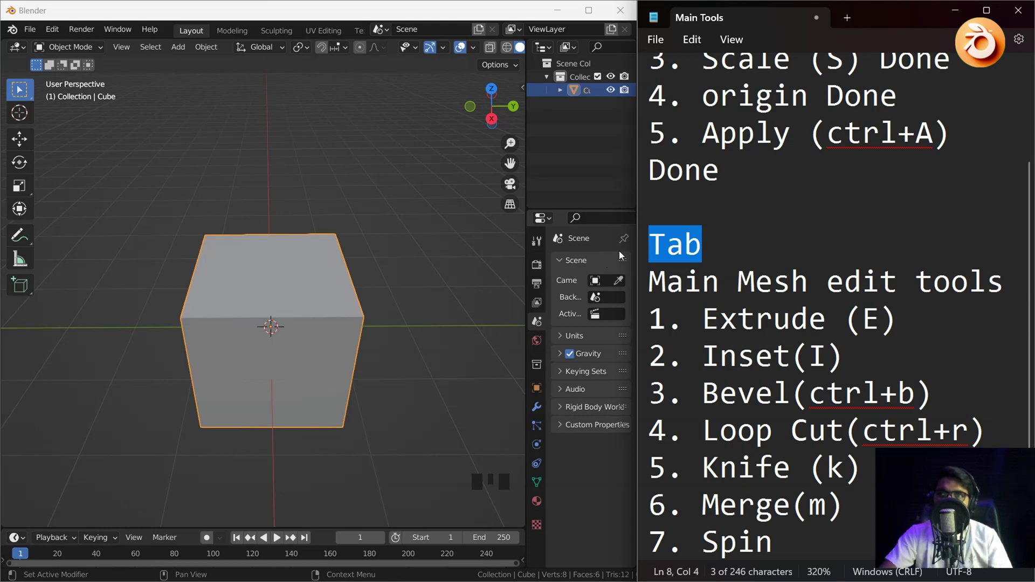
- Return to Blender and toggle the cube between Object Mode and Edit Mode several times, ending in Edit Mode
click(299, 282)
key(Tab)
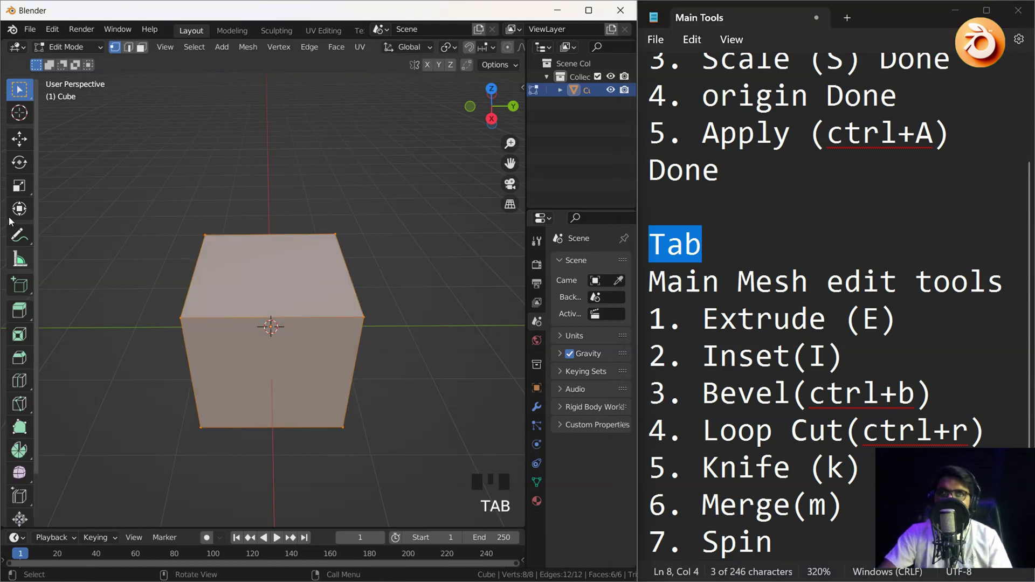
key(Tab)
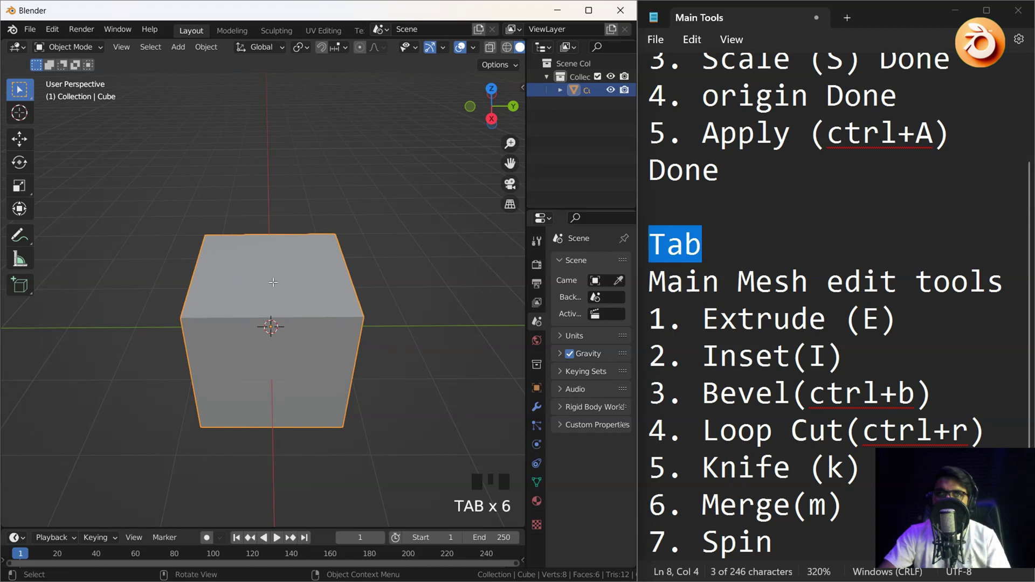
key(Tab)
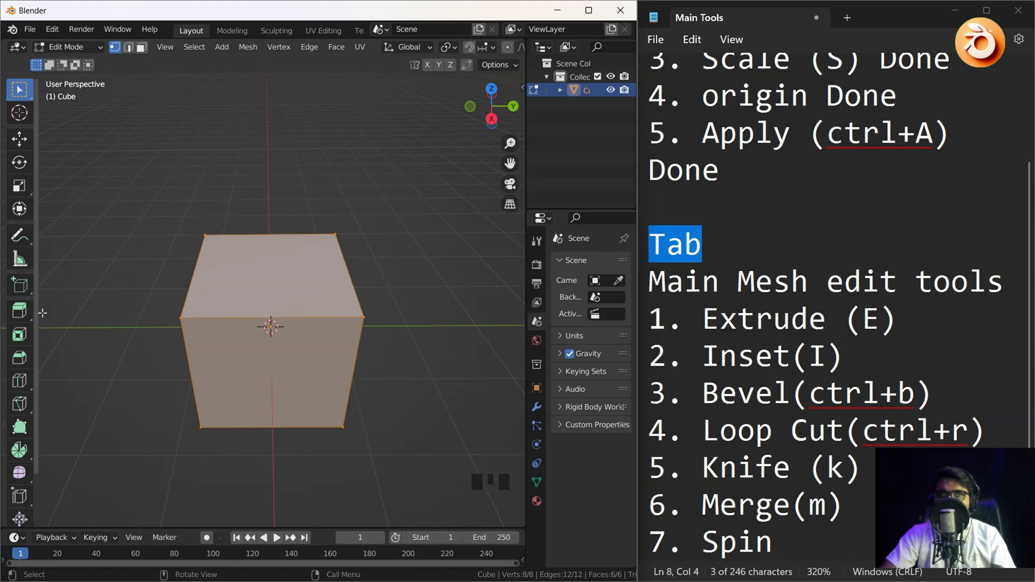
key(Tab)
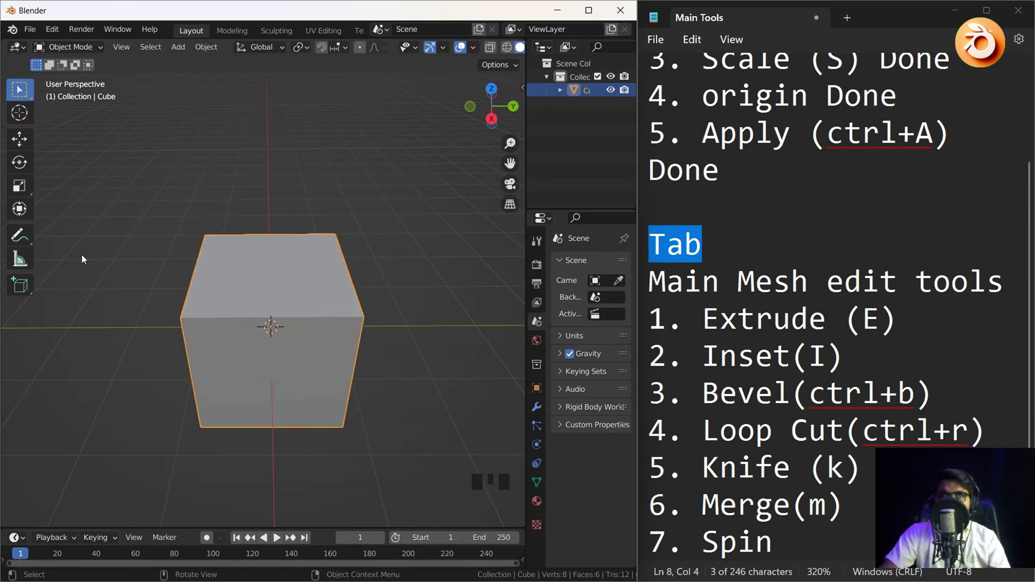
key(Tab)
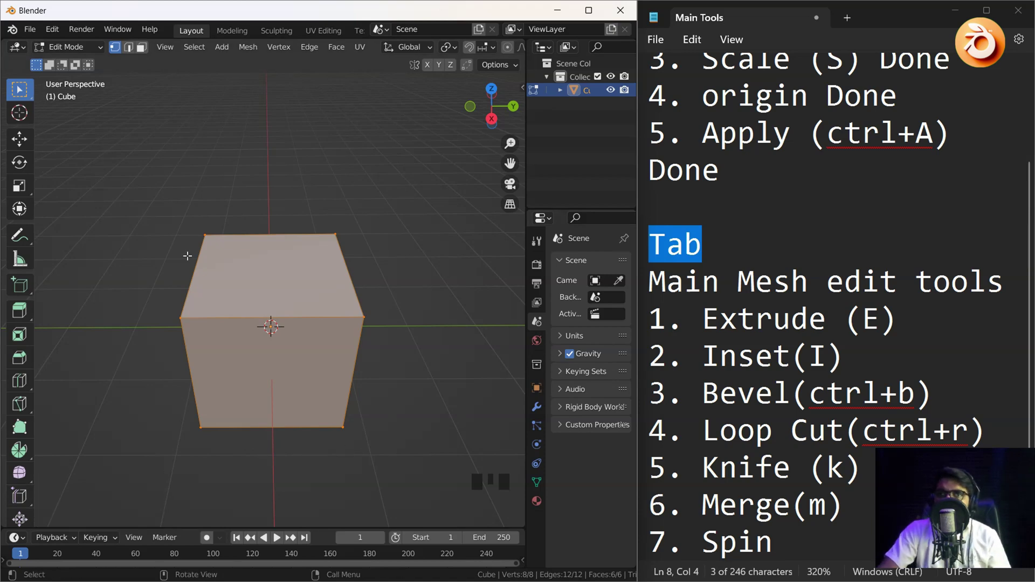
- Try edge selection, switch to face selection mode, and select the cube's top face
click(129, 48)
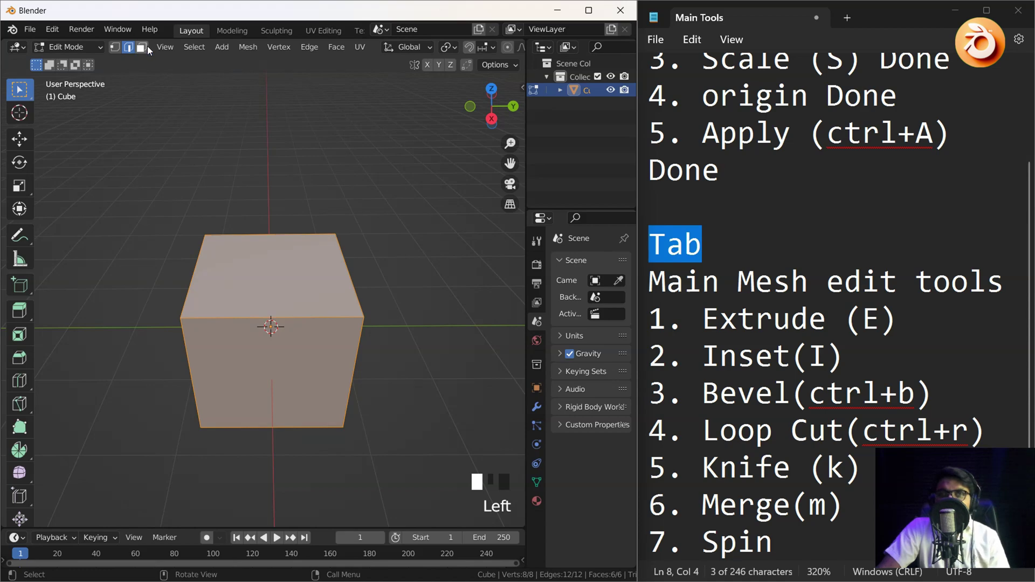
click(142, 49)
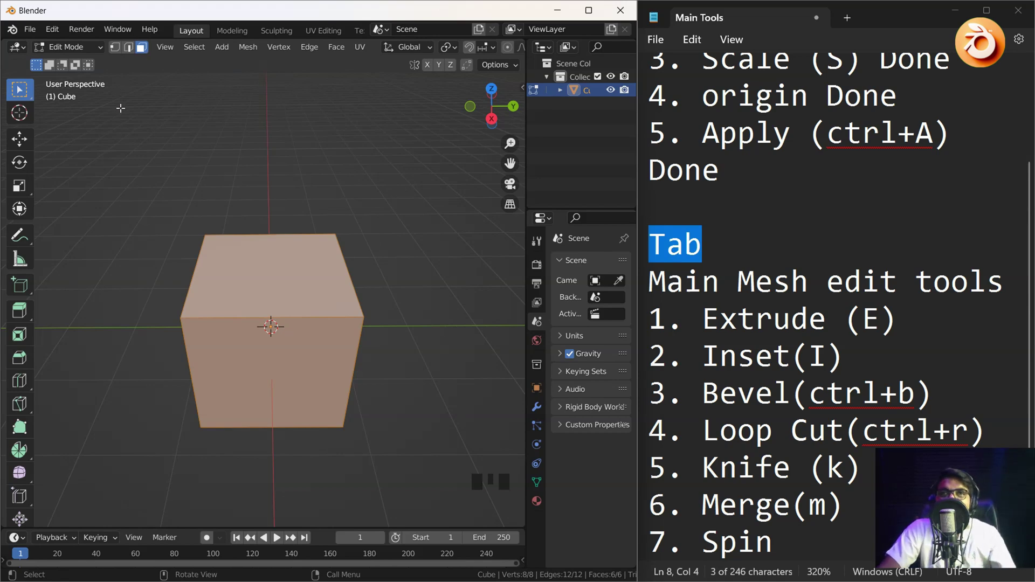
click(274, 272)
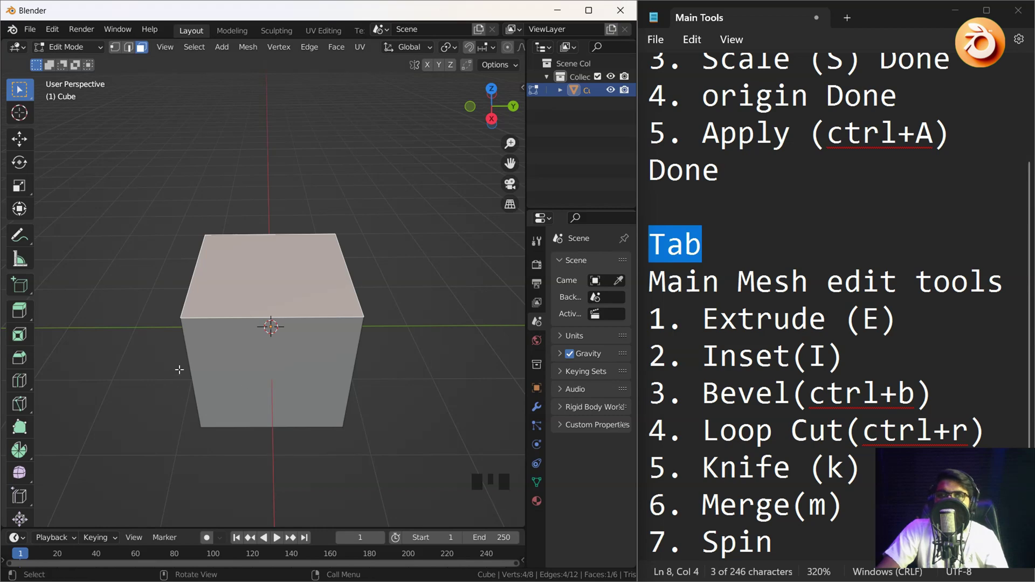
mouse_move(180, 370)
middle_down()
mouse_move(166, 354)
mouse_move(199, 365)
middle_up()
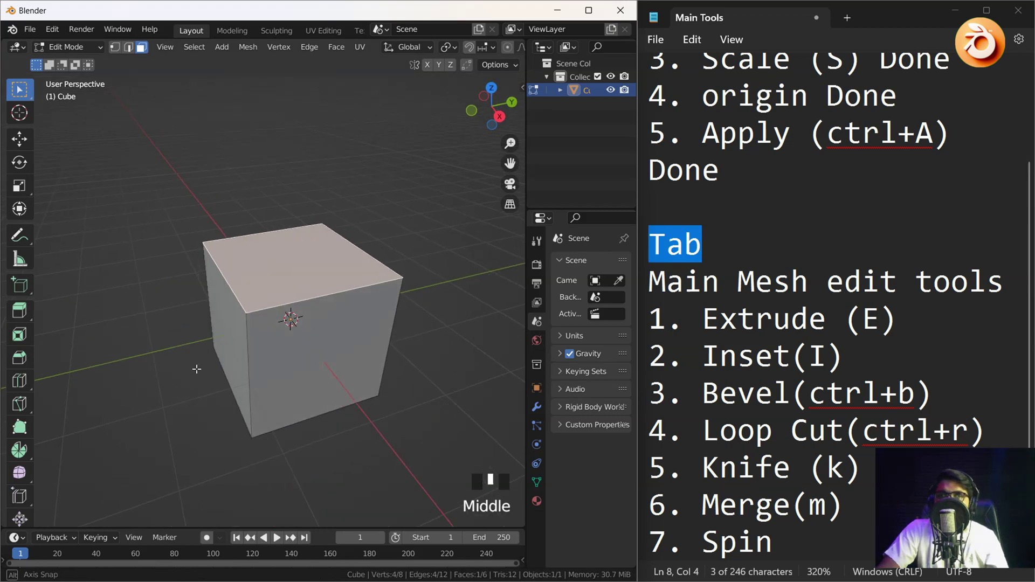
- Extrude the cube's top face upward with Extrude Region, undo it, and extrude the face upward again somewhat higher
click(20, 313)
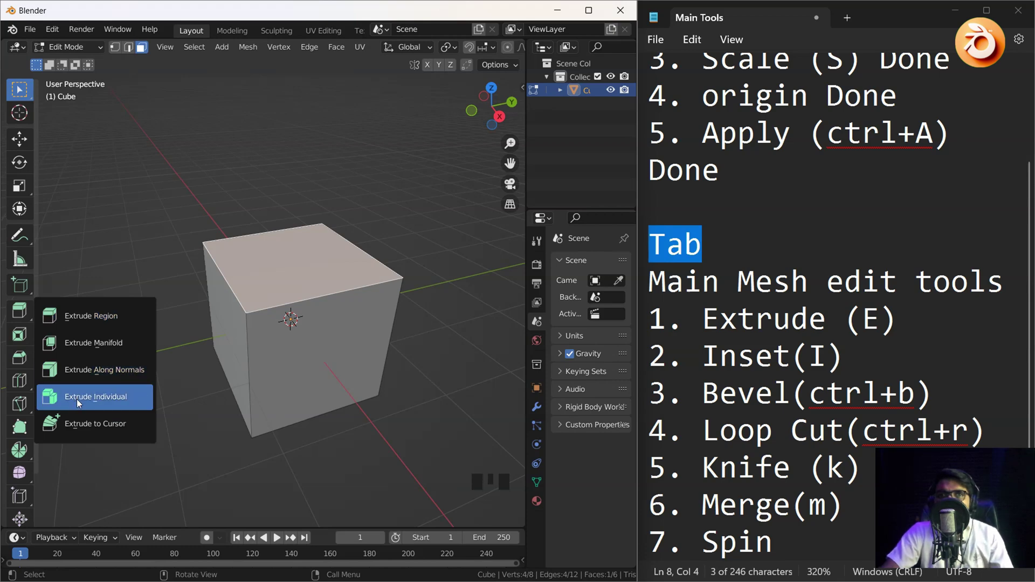
click(71, 317)
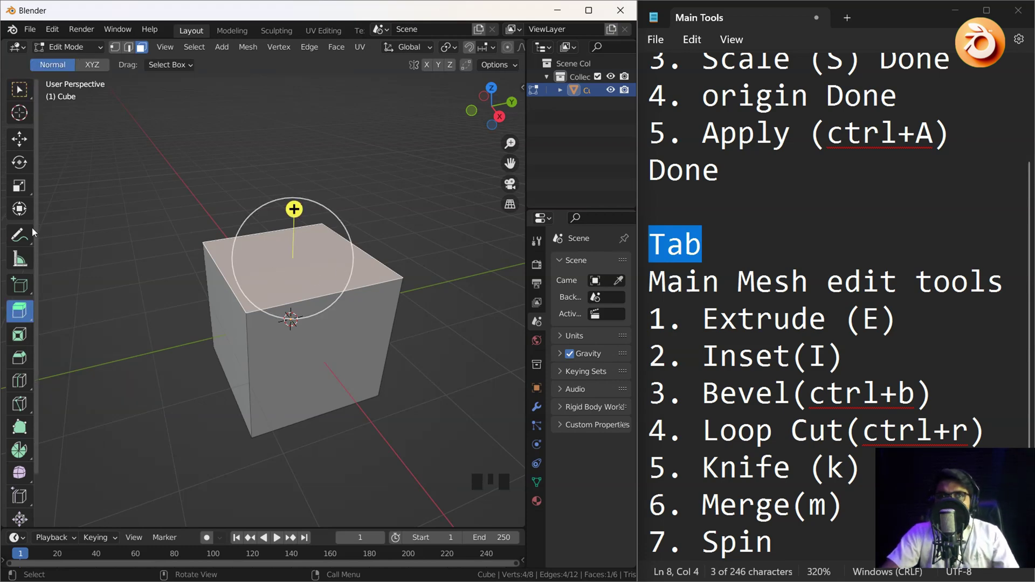
click(30, 310)
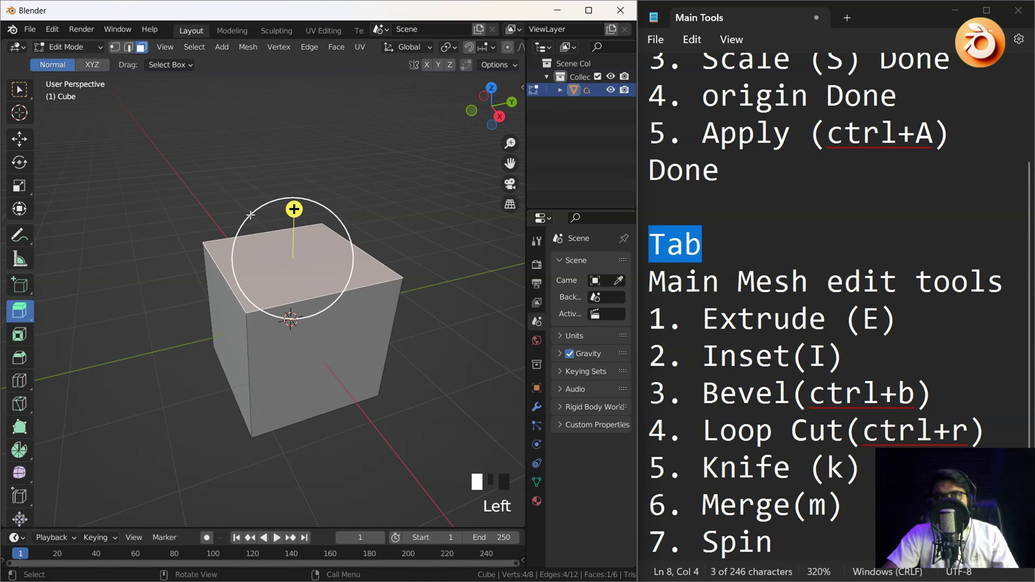
drag(294, 210, 296, 132)
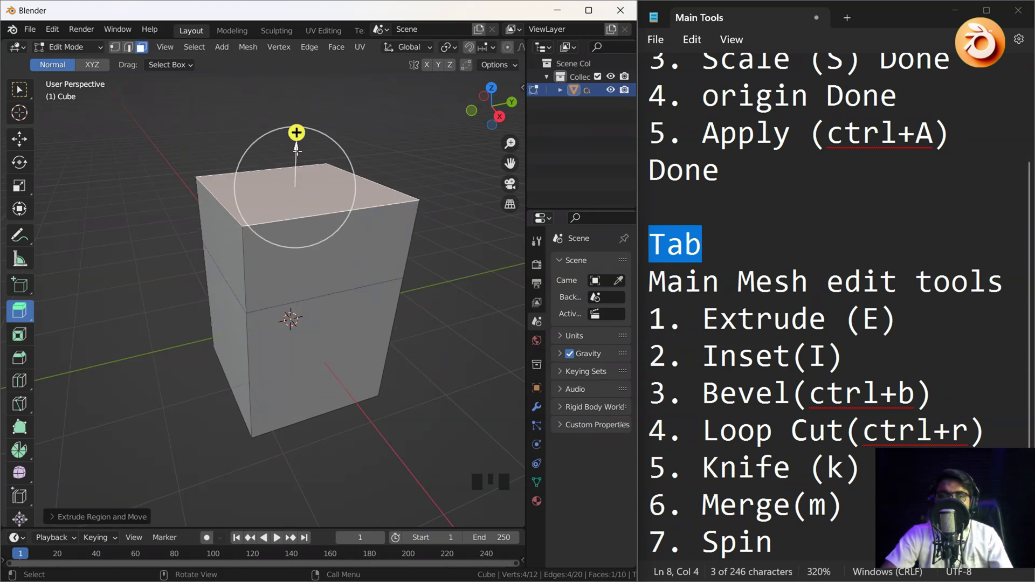
key(ctrl+z)
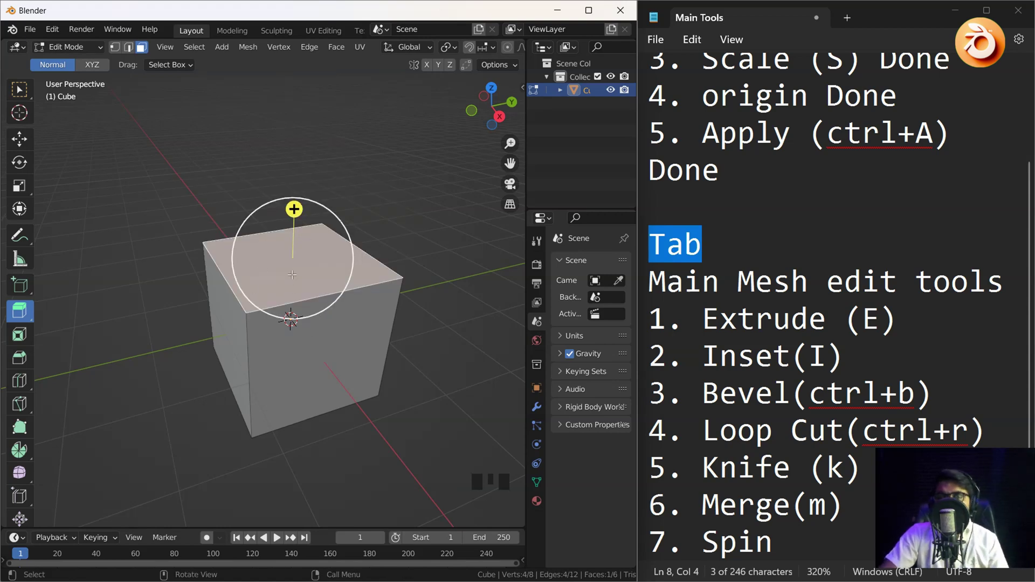
drag(295, 251, 297, 150)
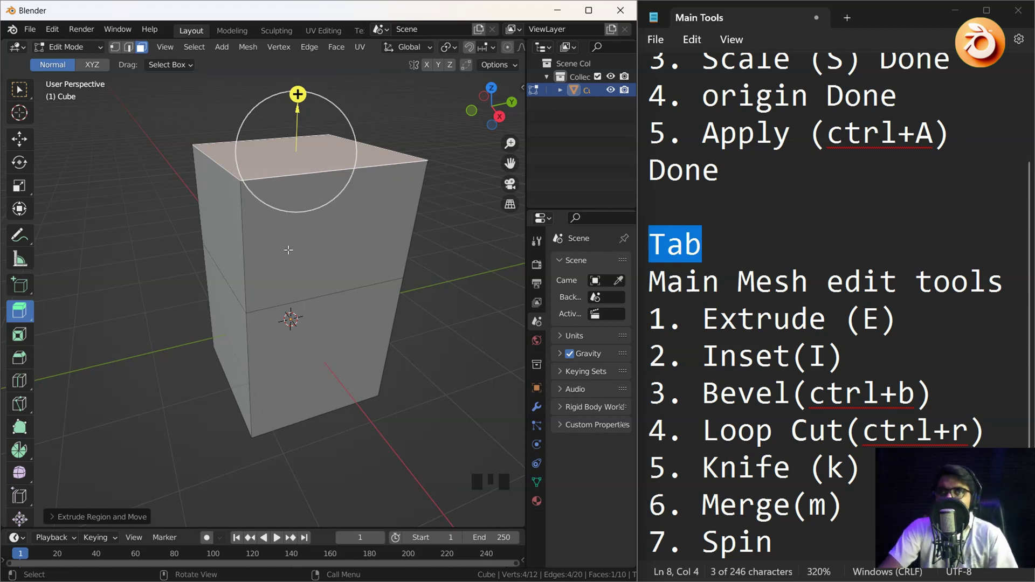
- Extrude the upper section's side face outward along the positive X direction
click(282, 286)
middle_drag(290, 218, 345, 294)
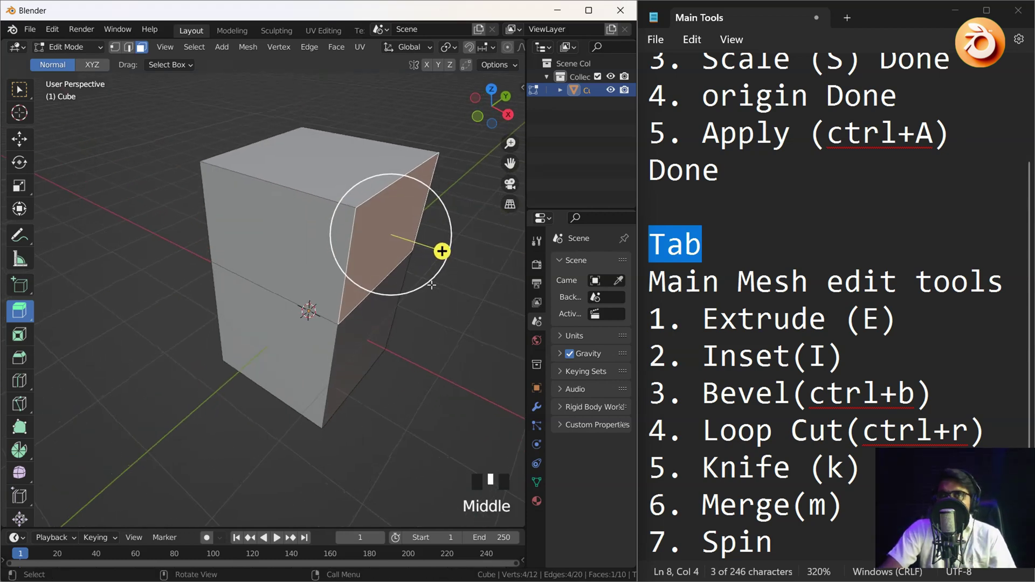
drag(439, 248, 518, 277)
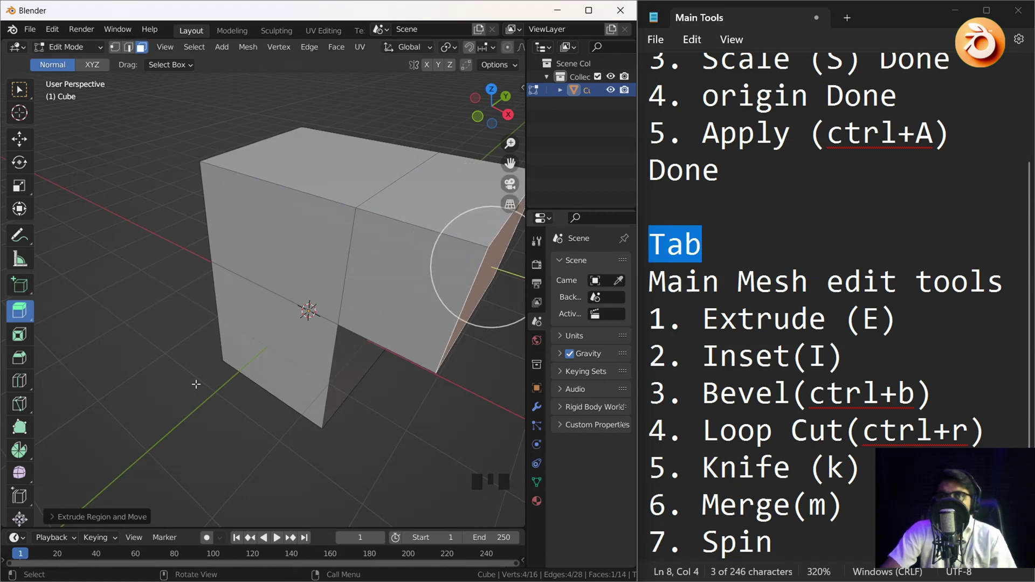
scroll(267, 335, down, 4)
- Extrude the opposite upper side face outward along the negative X direction to form a second arm
middle_drag(267, 334, 441, 327)
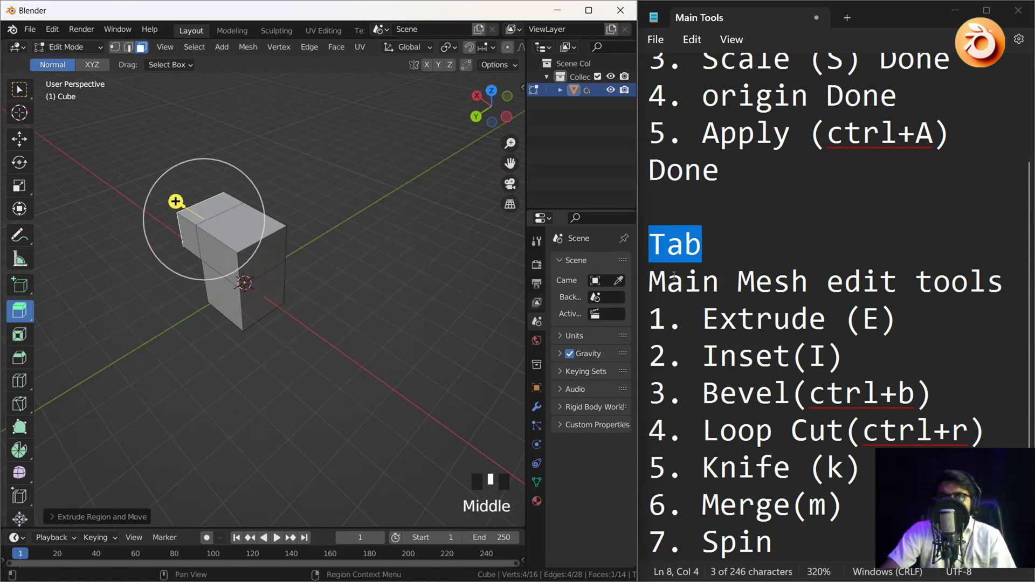
click(264, 260)
drag(301, 280, 335, 303)
- Select the top face of the central block between the two arms and extrude it upward
middle_drag(221, 296, 232, 229)
click(233, 227)
drag(233, 190, 230, 100)
- Switch to the Select Box tool and extrude the top block's side face outward in the positive Y direction
middle_drag(230, 320, 225, 248)
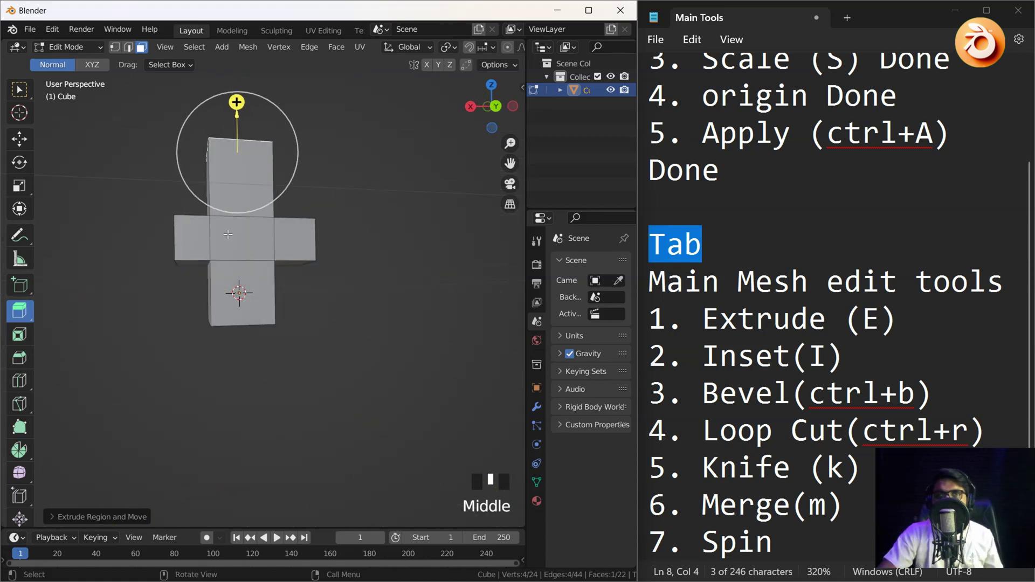
middle_drag(244, 255, 251, 259)
click(18, 90)
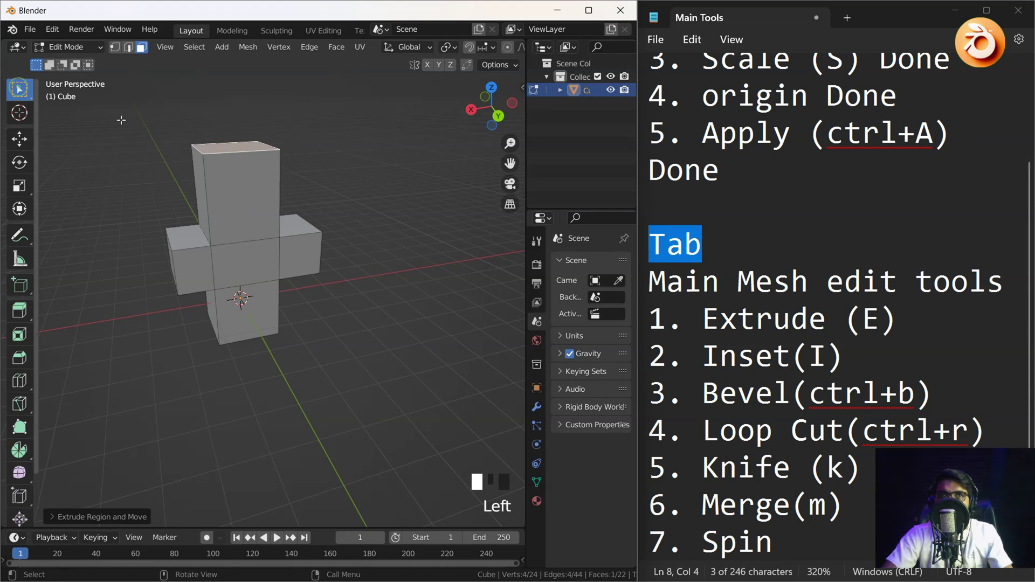
middle_drag(232, 302, 189, 198)
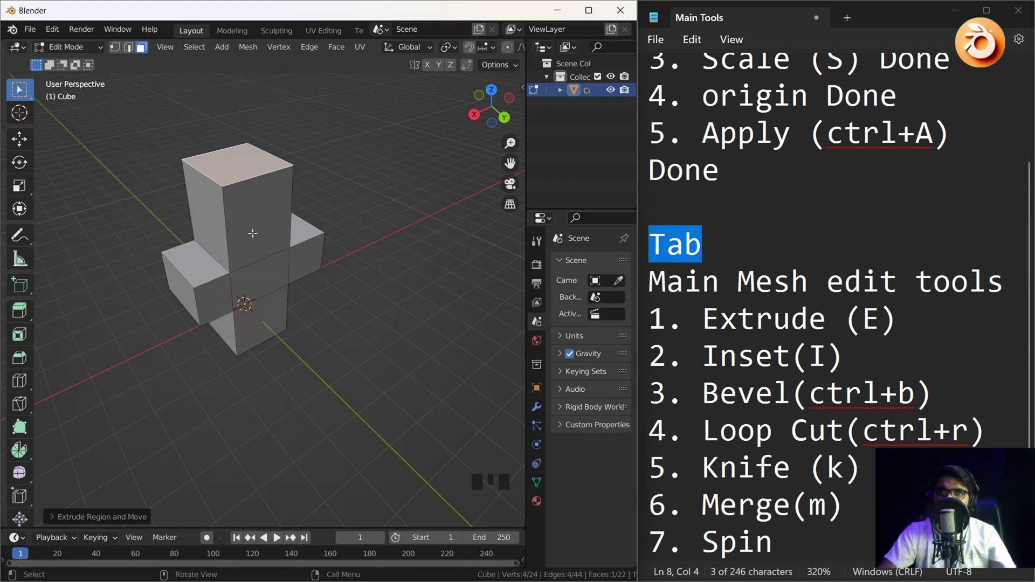
click(252, 233)
middle_drag(260, 349, 293, 354)
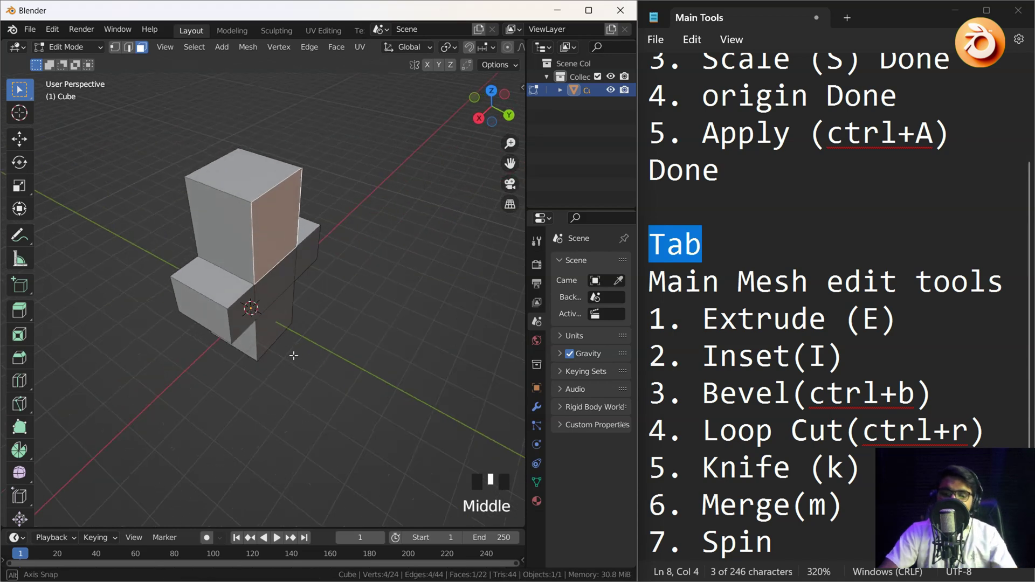
key(e)
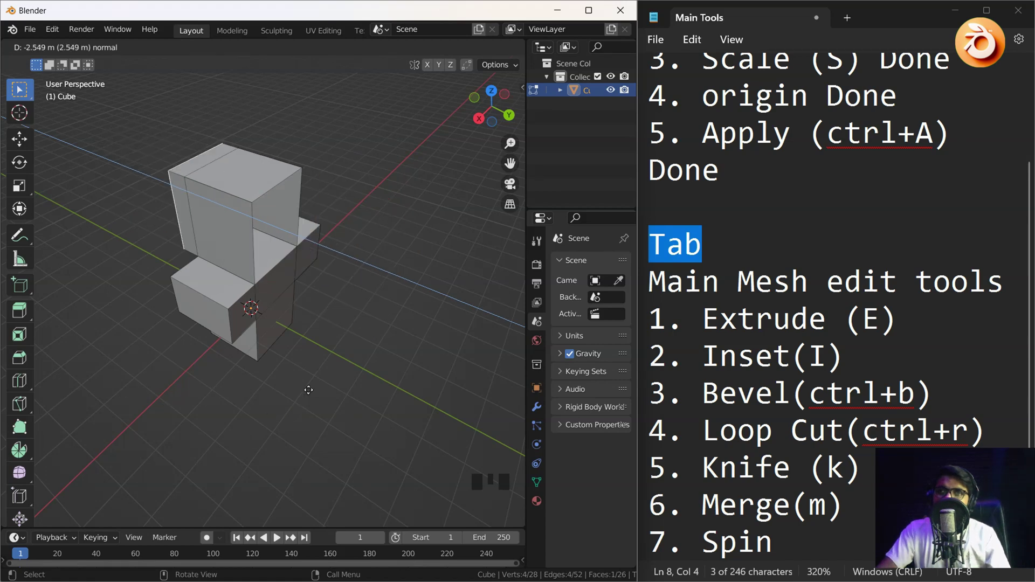
click(402, 403)
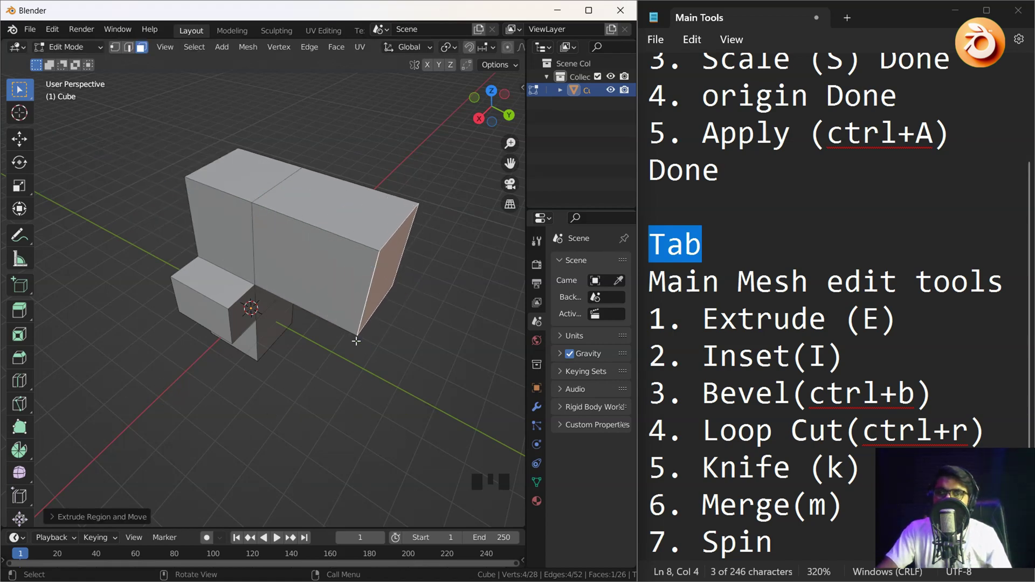
- Select the top face of the block extending in positive Y and extrude it upward
click(333, 211)
key(e)
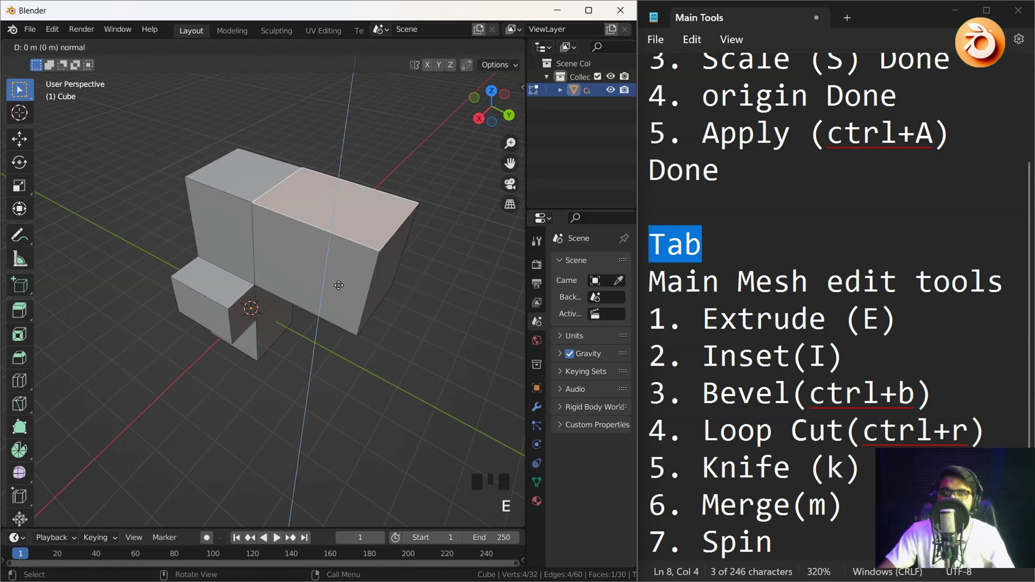
click(316, 370)
- Extrude the central top block's opposite side face outward in the negative Y direction
middle_drag(316, 370, 409, 294)
click(257, 187)
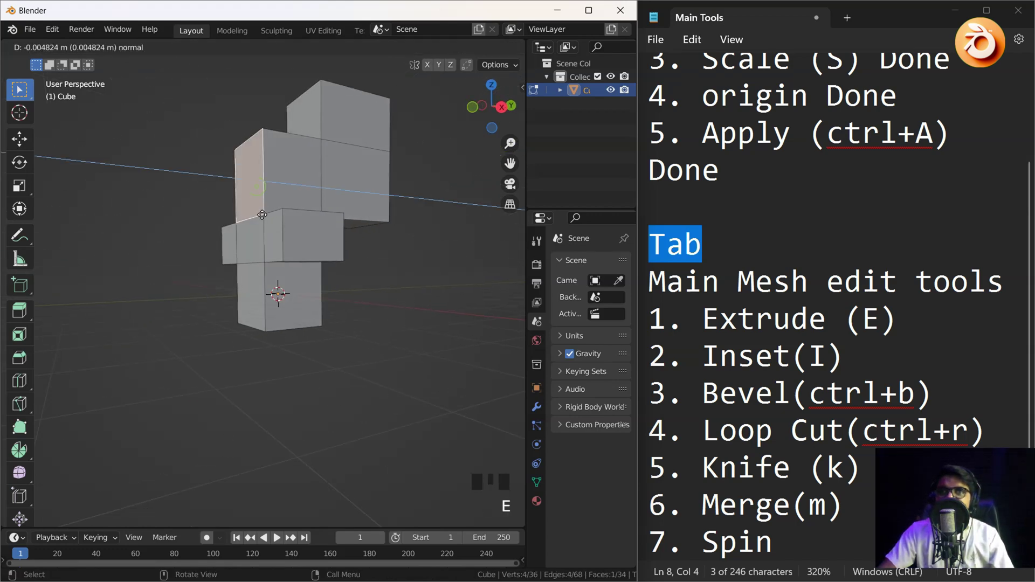
key(e)
click(169, 228)
- Extrude the lower base block's side face outward in the negative Y direction
click(250, 291)
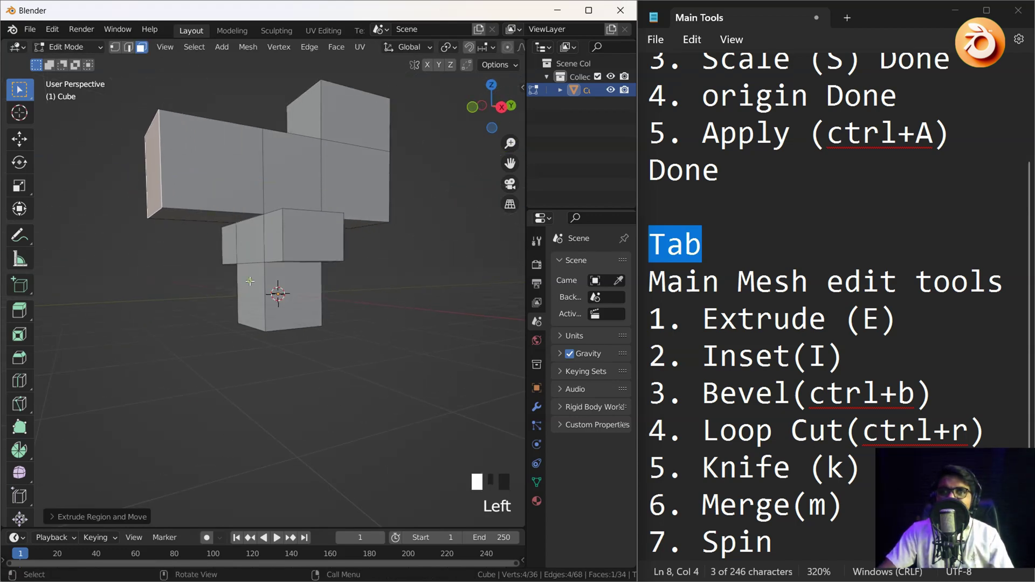
key(e)
click(74, 298)
- Select the top faces of both X-direction arms together and extrude them upward into tall pillars
middle_drag(249, 278, 226, 259)
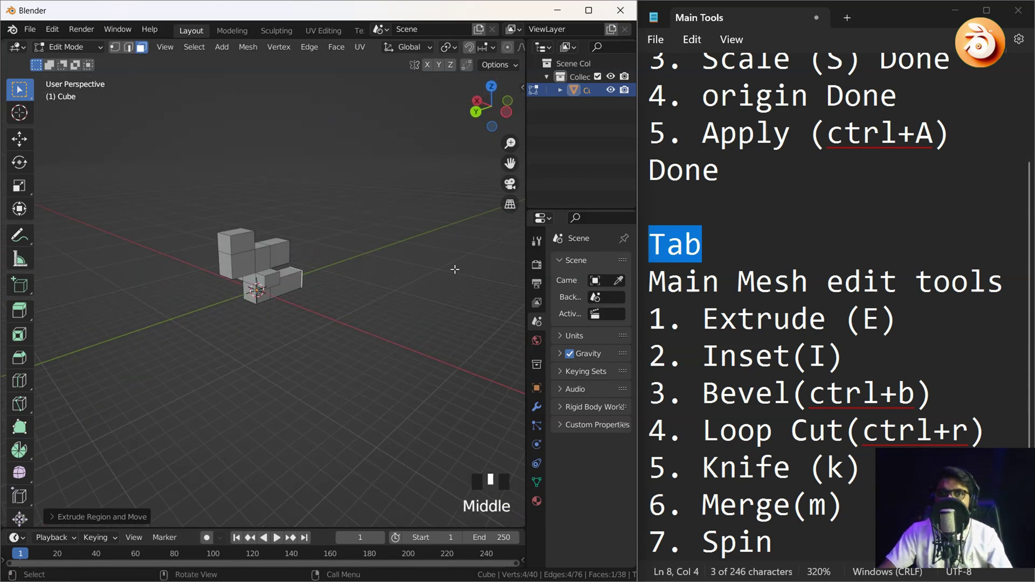
scroll(262, 286, up, 6)
click(299, 257)
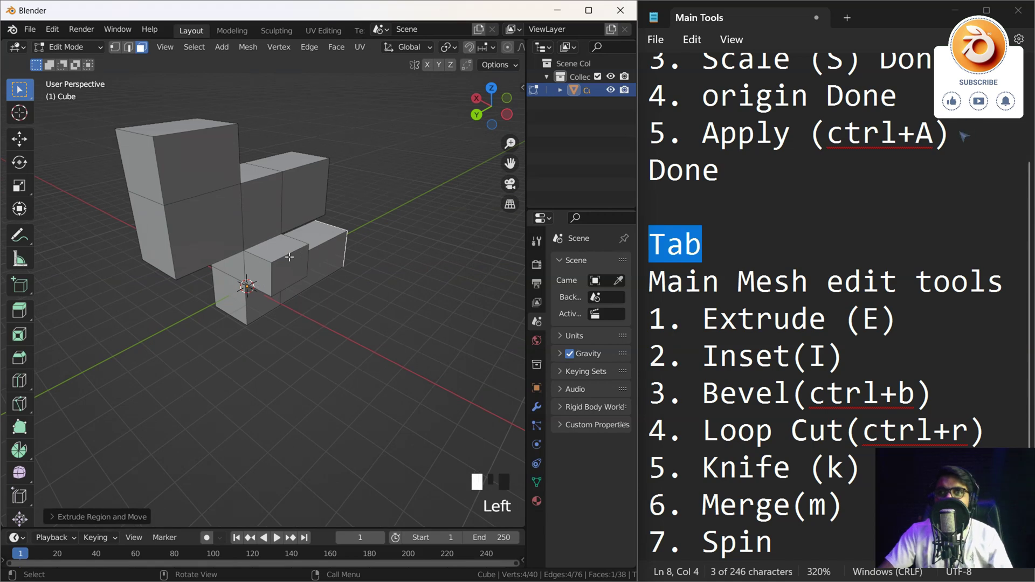
click(279, 249)
middle_drag(301, 295, 401, 279)
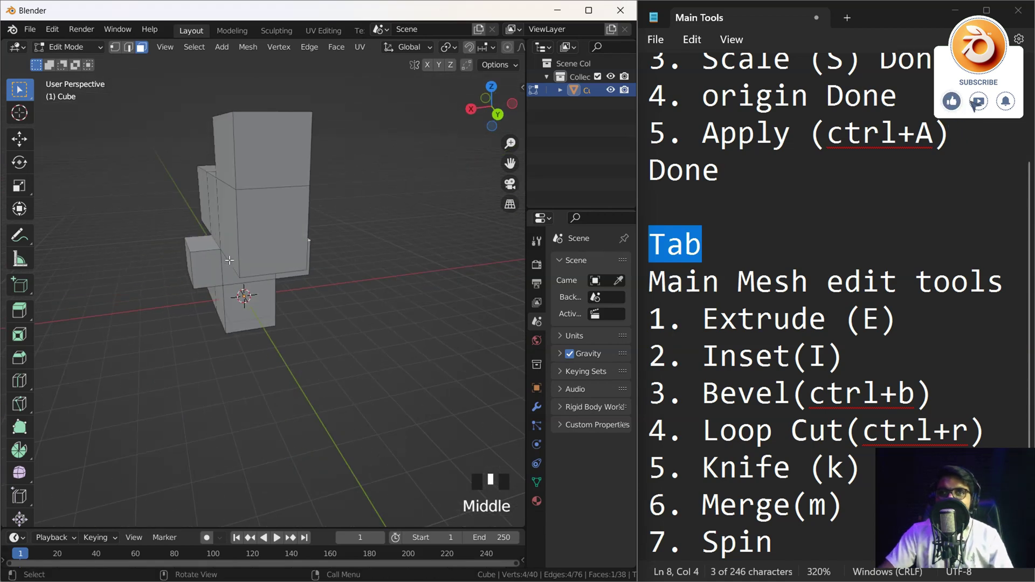
shift+click(201, 241)
key(e)
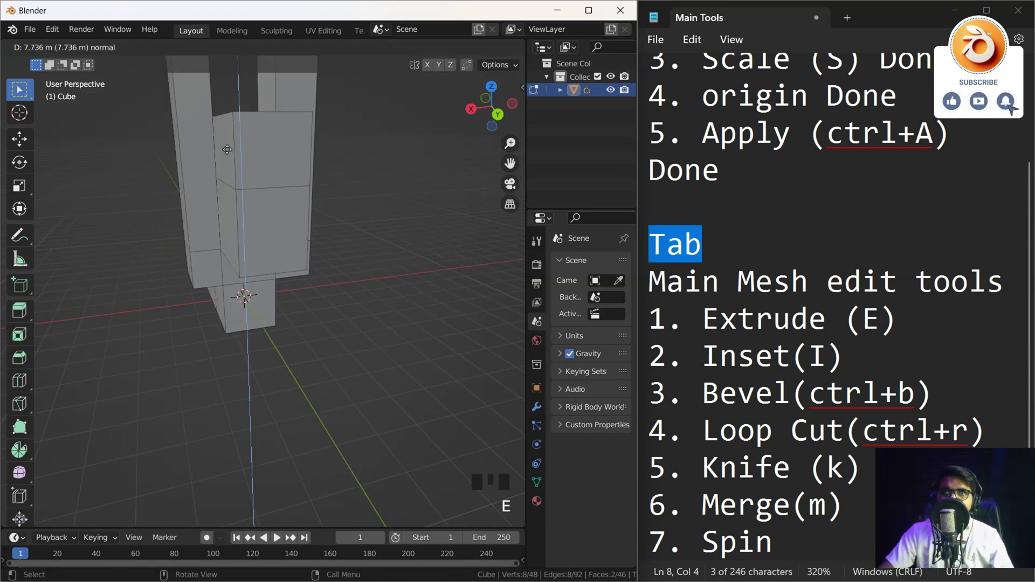
click(245, 315)
- Select the end face of the upper arm that extends in the negative Y direction
middle_drag(244, 316, 490, 280)
middle_drag(427, 225, 410, 229)
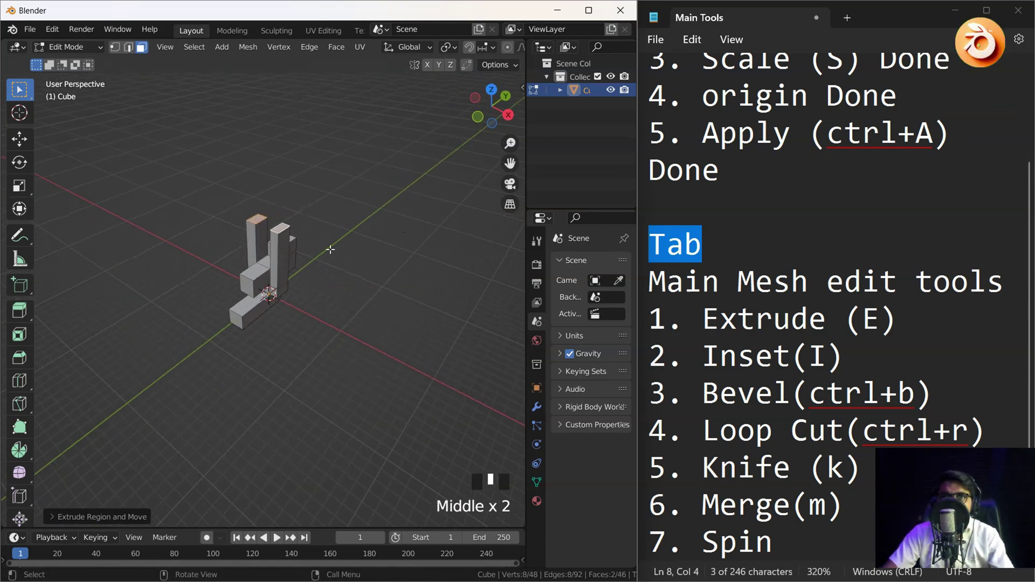
scroll(274, 287, up, 6)
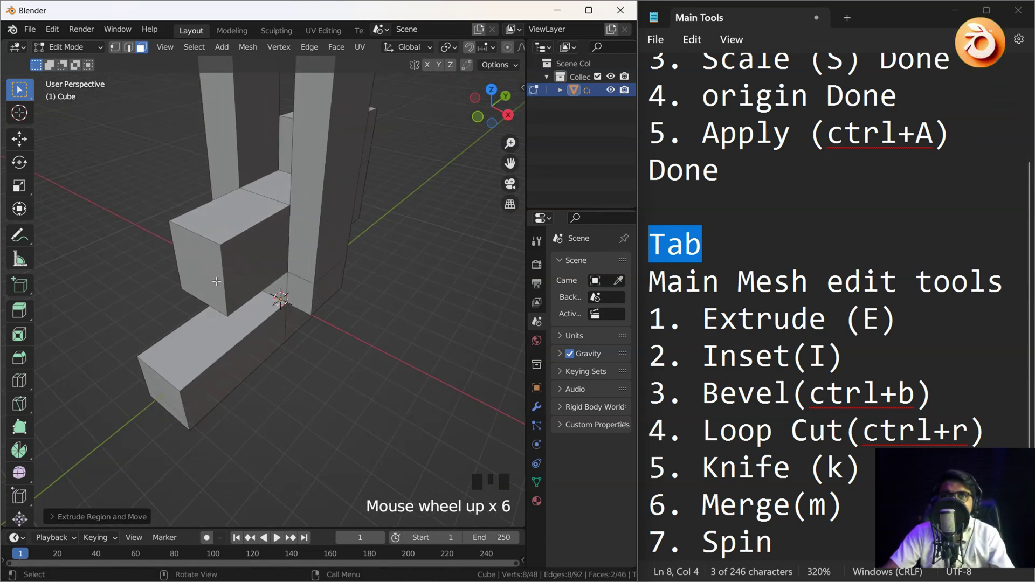
click(200, 273)
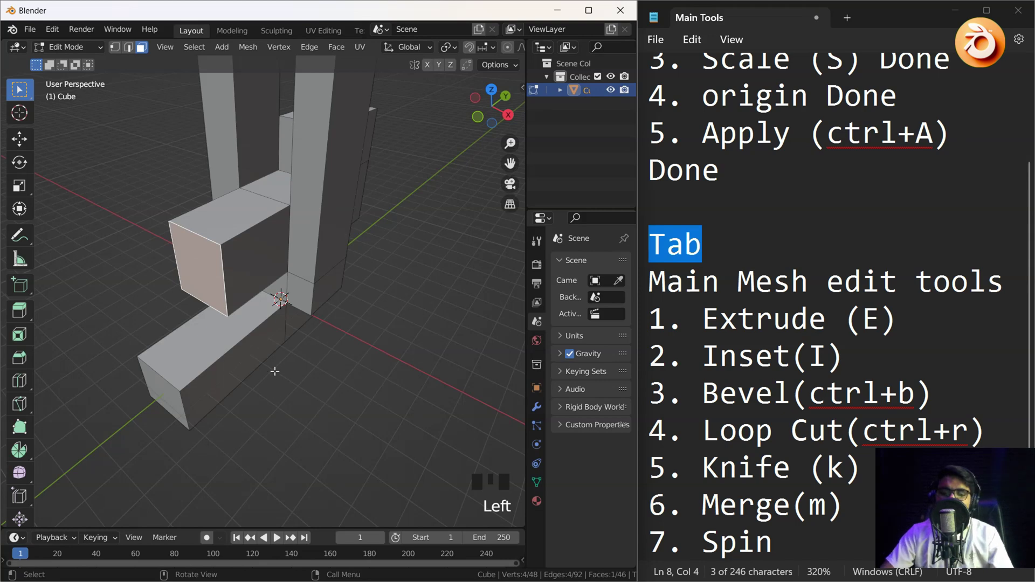
shift+middle_drag(274, 371, 343, 400)
middle_drag(321, 391, 310, 390)
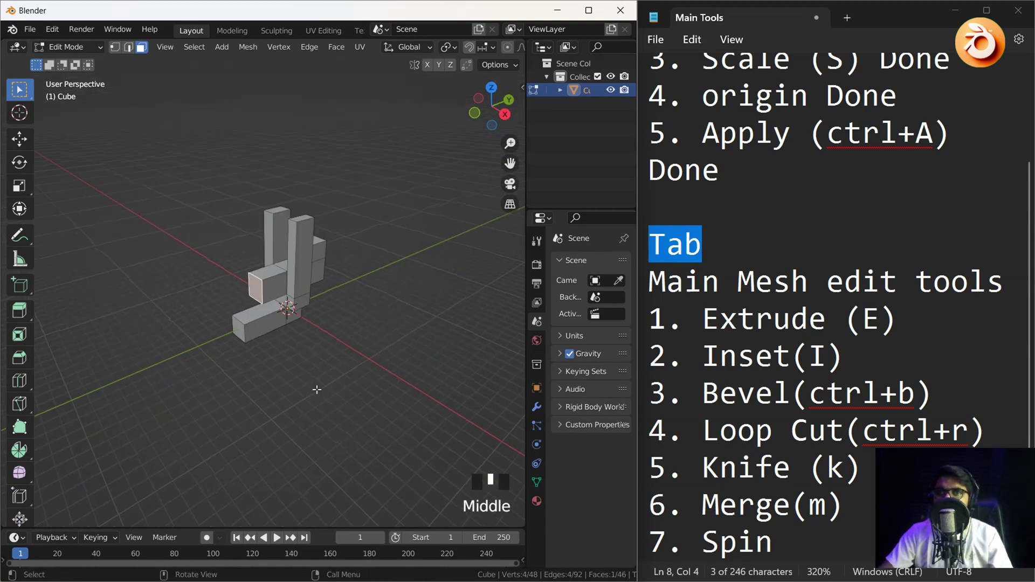
- Highlight the Inset entry, then the Extrude entry, in the Main Tools notes
drag(709, 353, 827, 356)
scroll(263, 292, up, 2)
scroll(263, 293, up, 4)
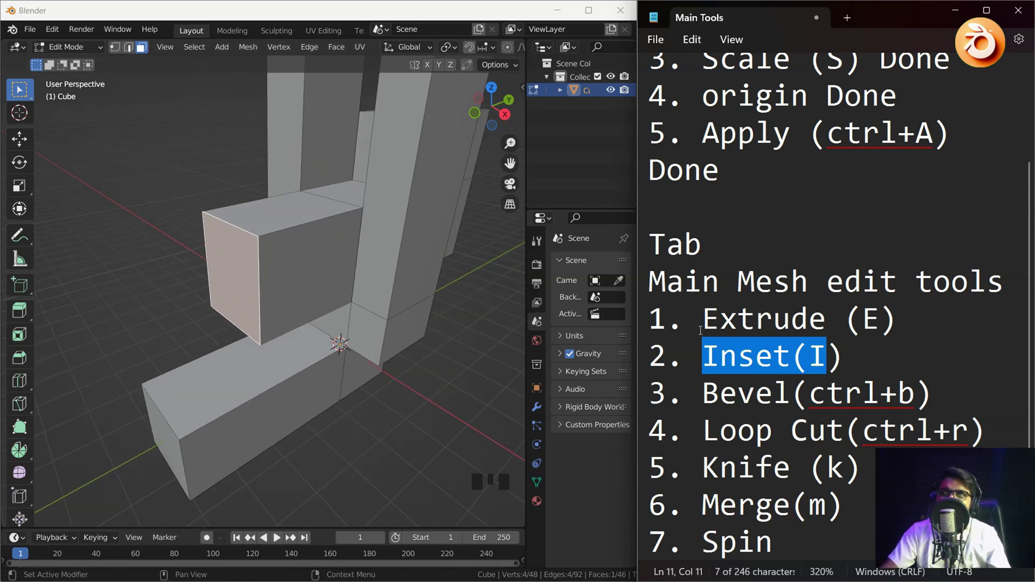
drag(702, 318, 861, 319)
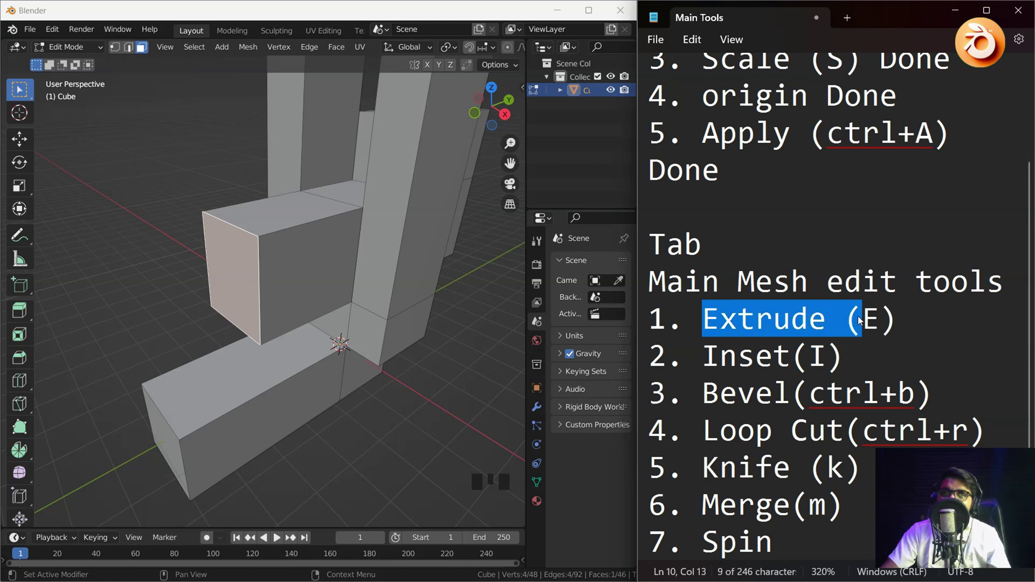
- Extrude the upper negative Y arm's end face outward by about 3.16 m
click(244, 273)
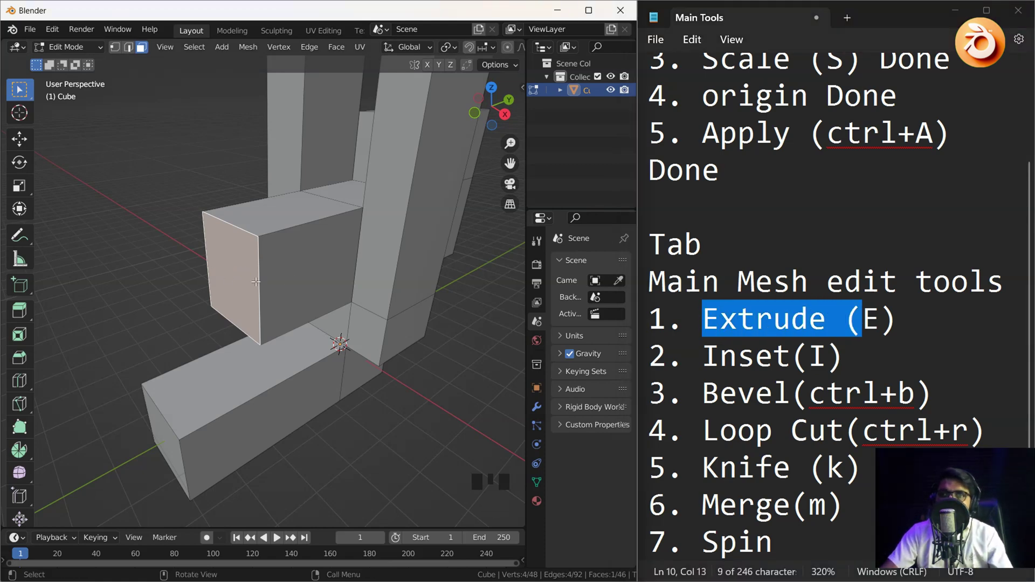
key(e)
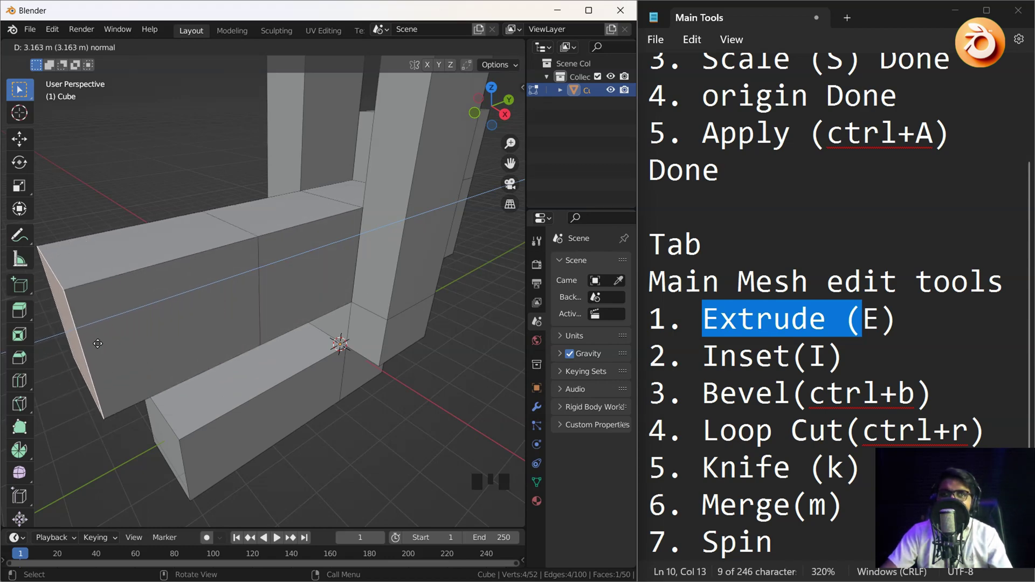
click(97, 343)
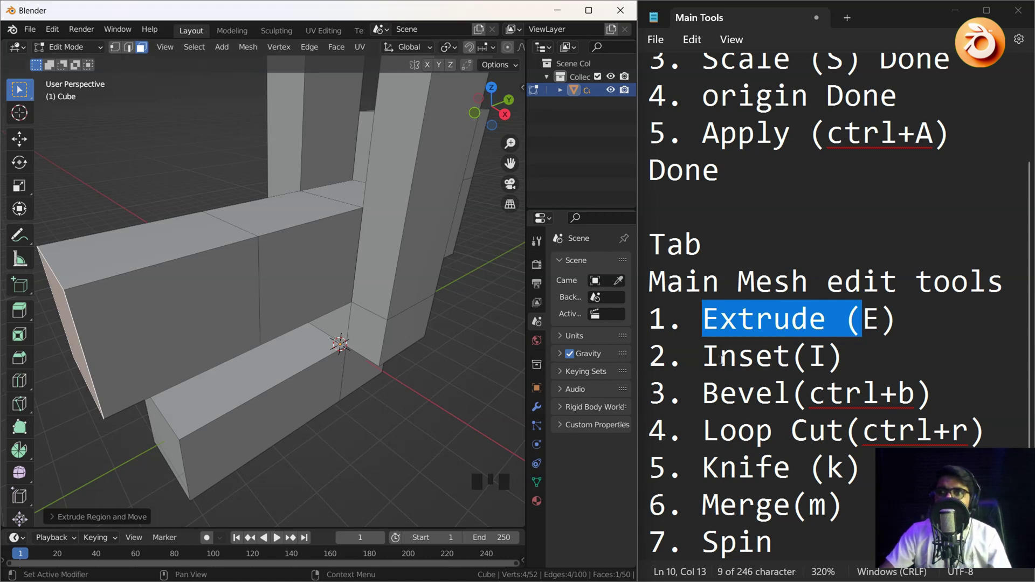
- Inset the upper arm's end face to create a smaller face framed by a border
shift+middle_drag(150, 279, 209, 331)
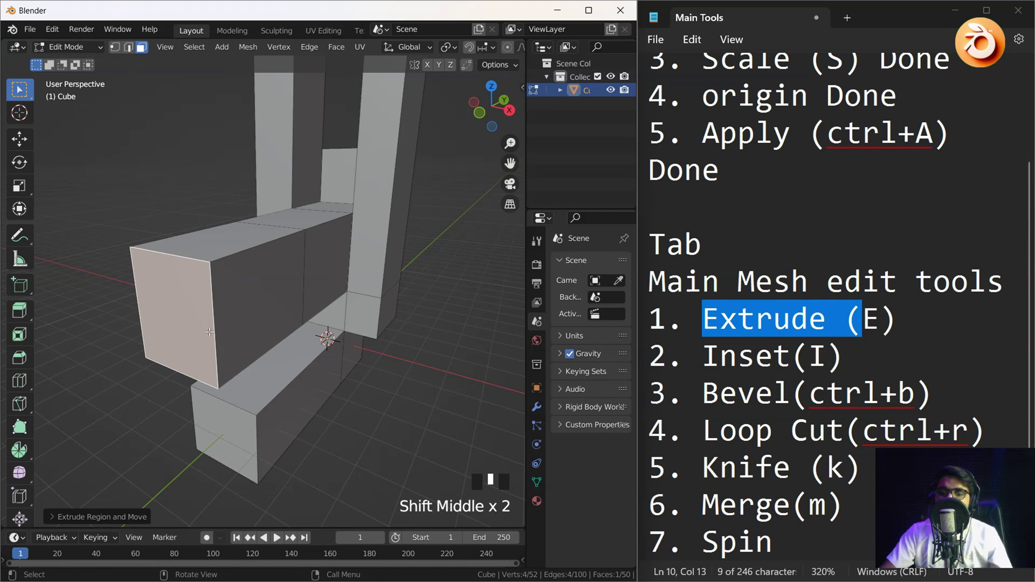
key(i)
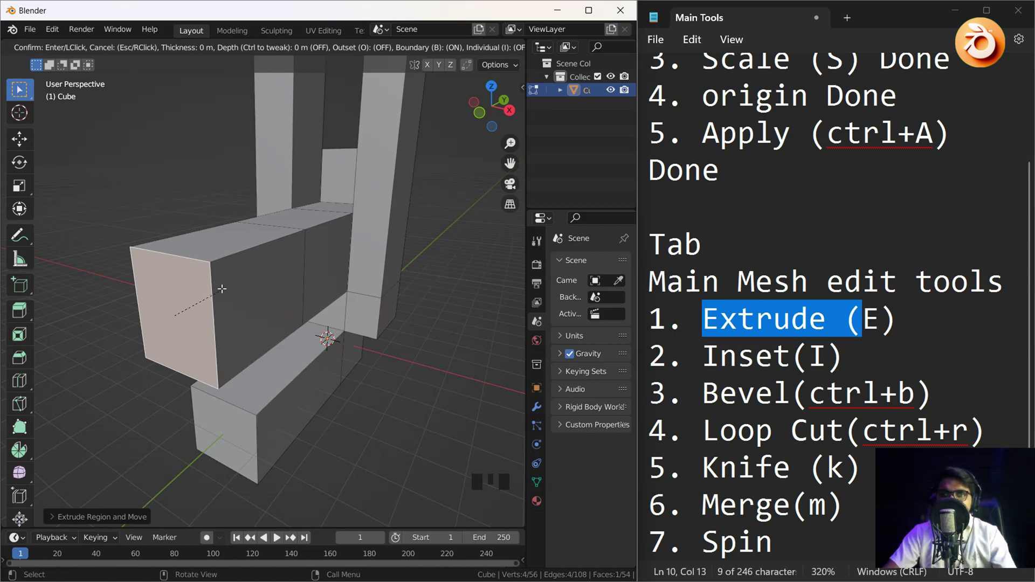
click(185, 307)
mouse_move(185, 381)
middle_down()
mouse_move(217, 386)
mouse_move(186, 392)
middle_up()
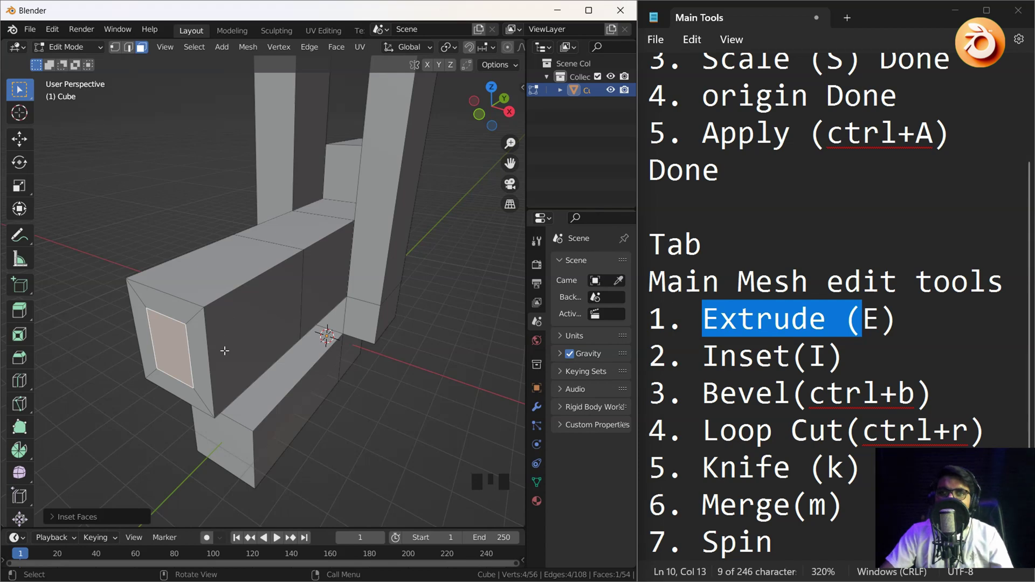
- Extrude the inset face deep into the upper arm to hollow it out
click(860, 309)
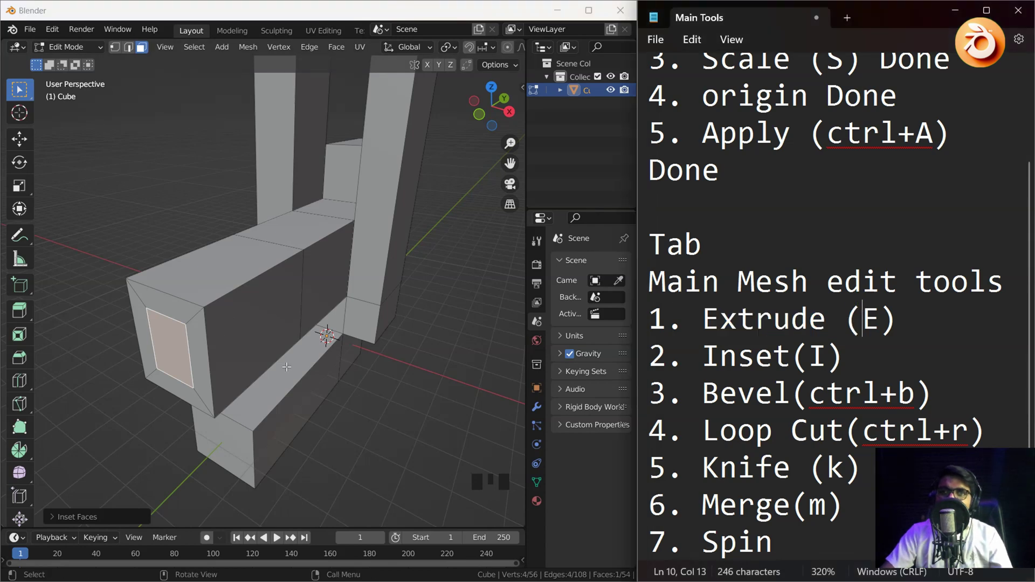
text(e)
click(205, 361)
click(176, 357)
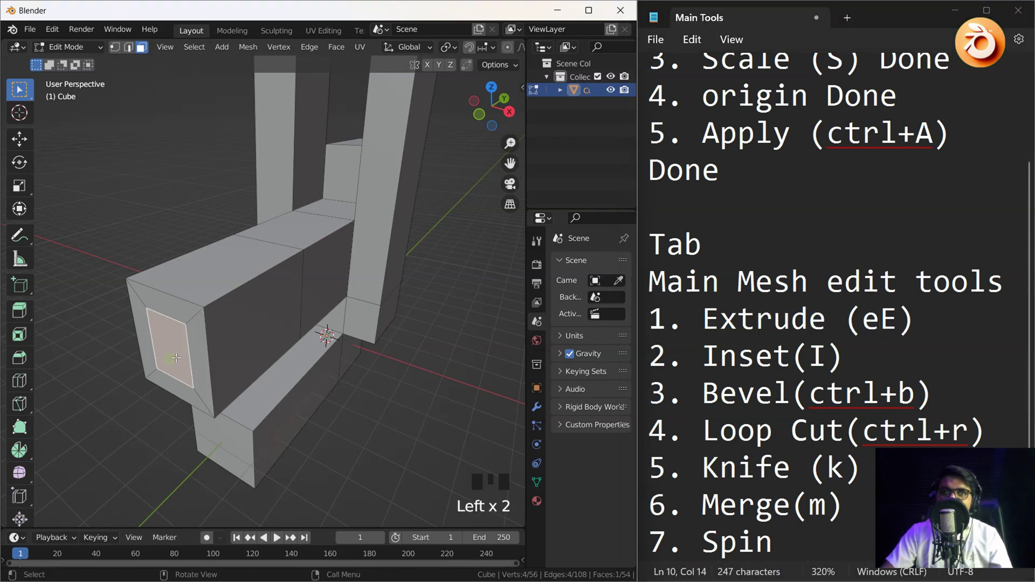
key(e)
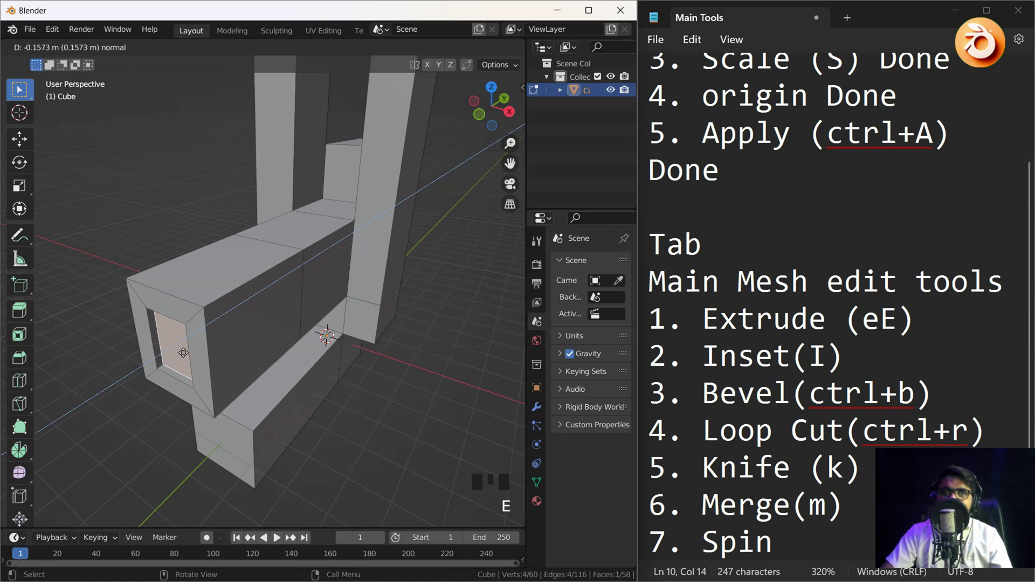
click(328, 294)
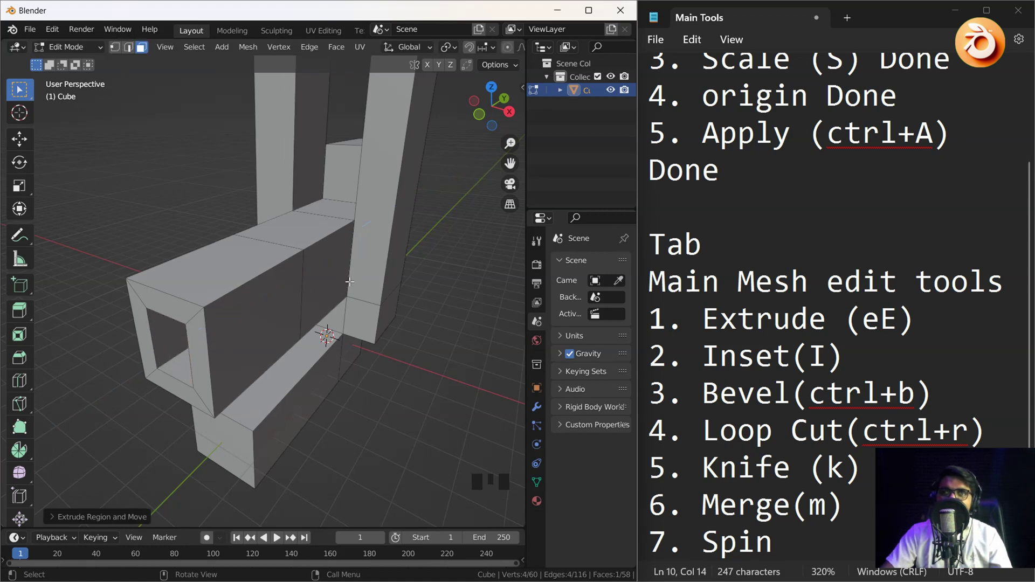
middle_drag(324, 324, 249, 343)
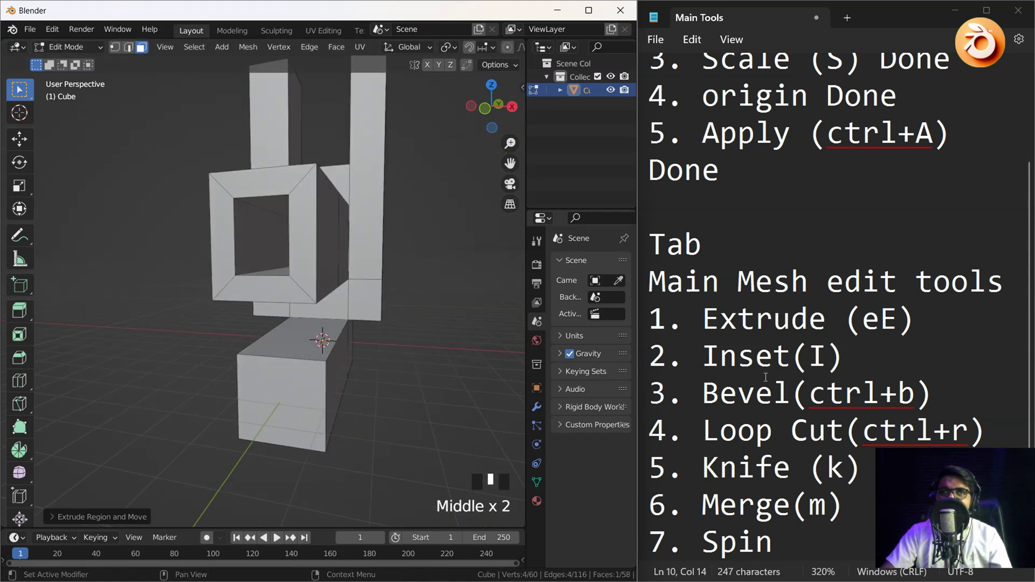
- Delete the stray "e" from the Extrude line in the Main Tools notes
click(872, 321)
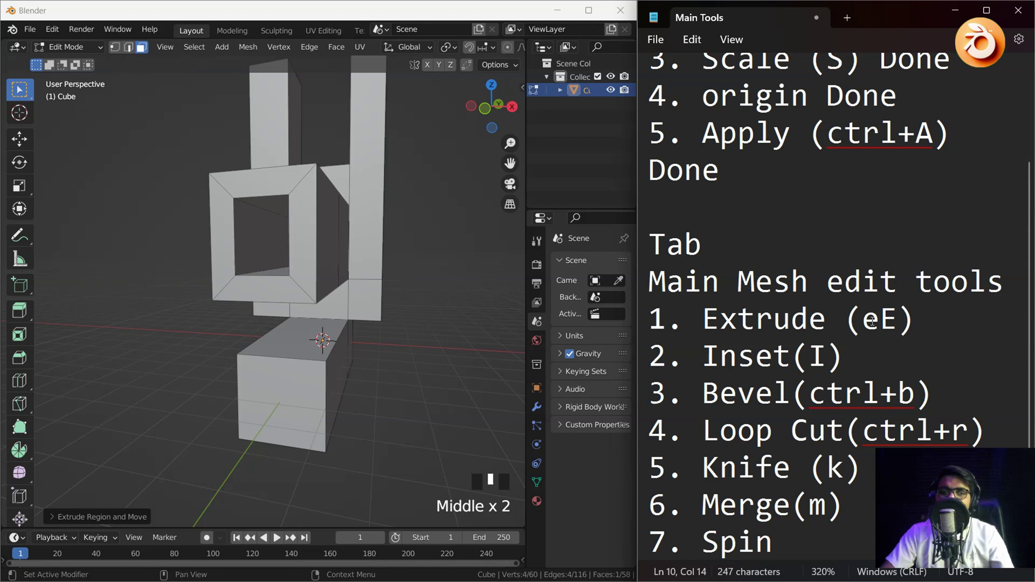
key(BackSpace)
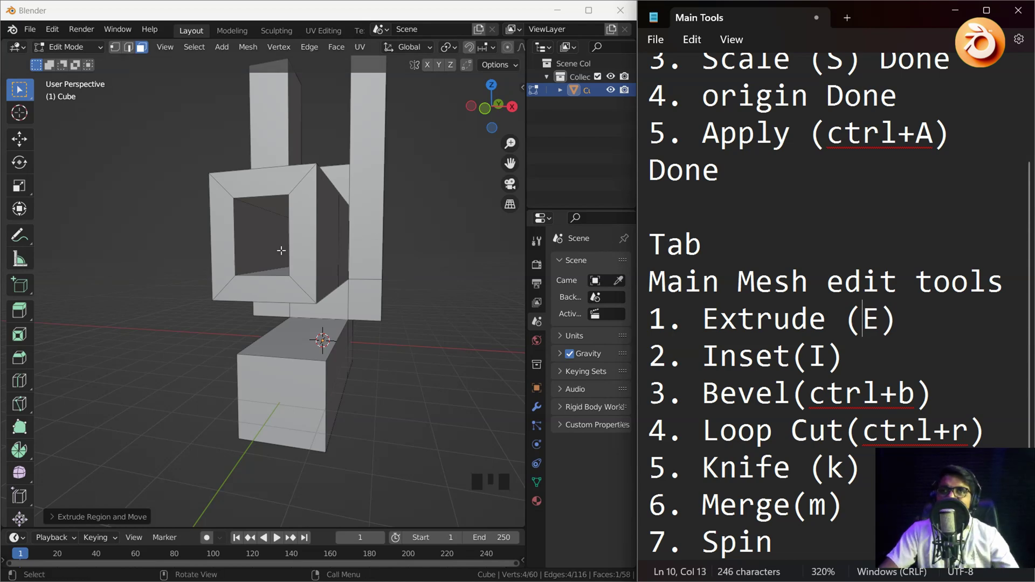
- Extrude the top face of the positive X pillar downward to sink a recess into it, and inspect the recess
middle_drag(280, 249, 296, 254)
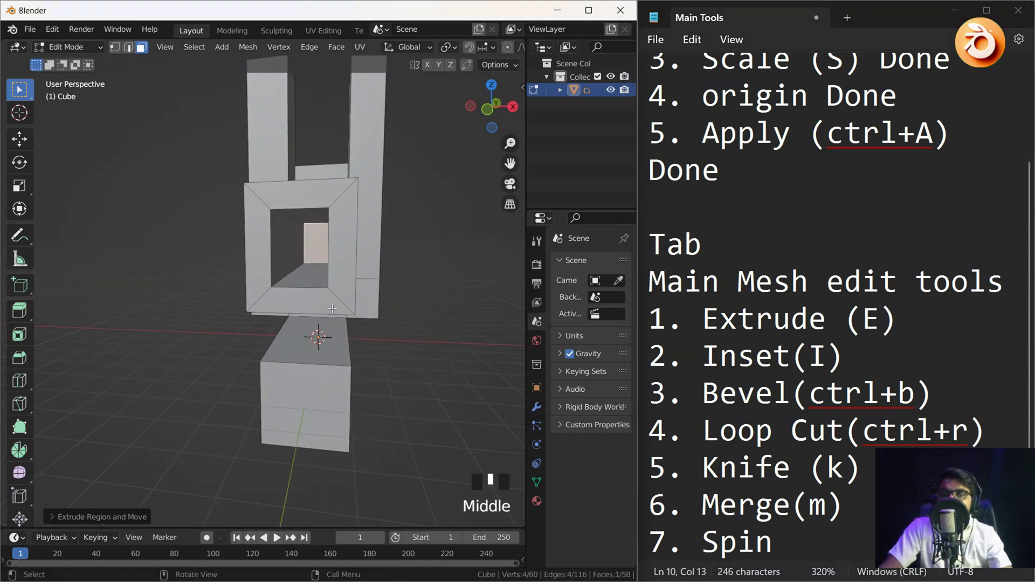
middle_drag(349, 290, 317, 319)
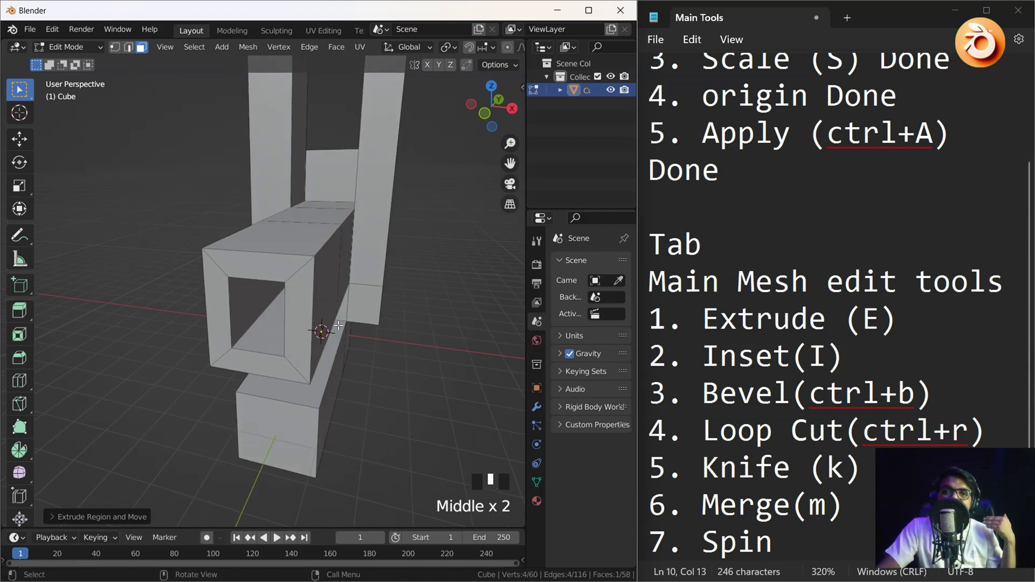
middle_drag(369, 254, 391, 306)
click(391, 305)
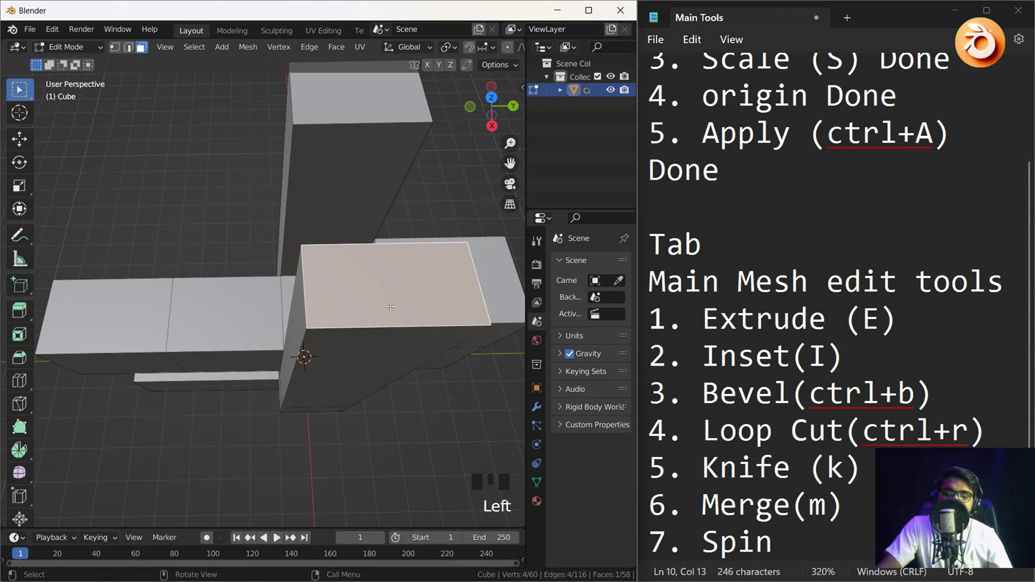
key(e)
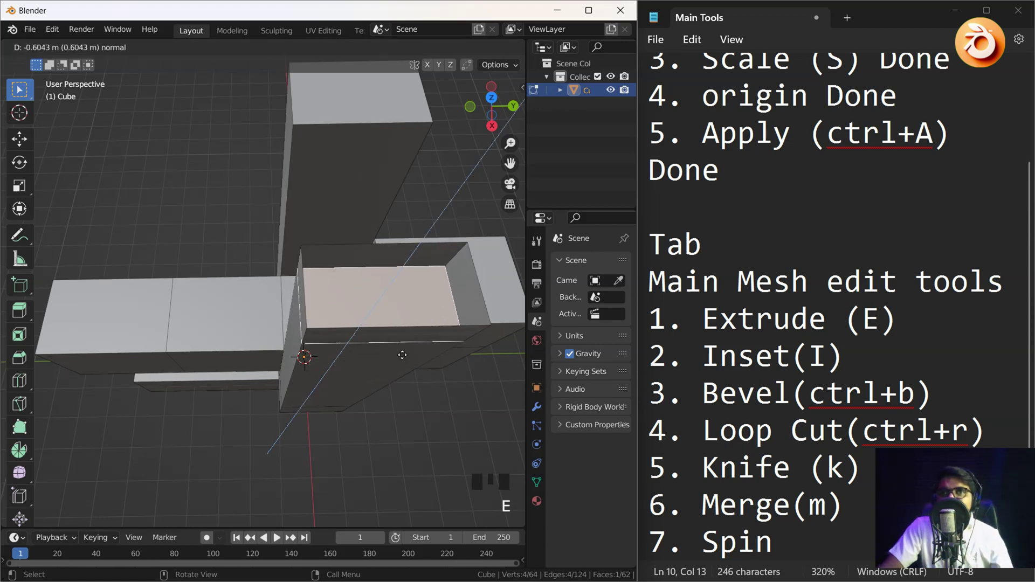
click(401, 369)
middle_drag(402, 369, 369, 343)
scroll(369, 343, up, 8)
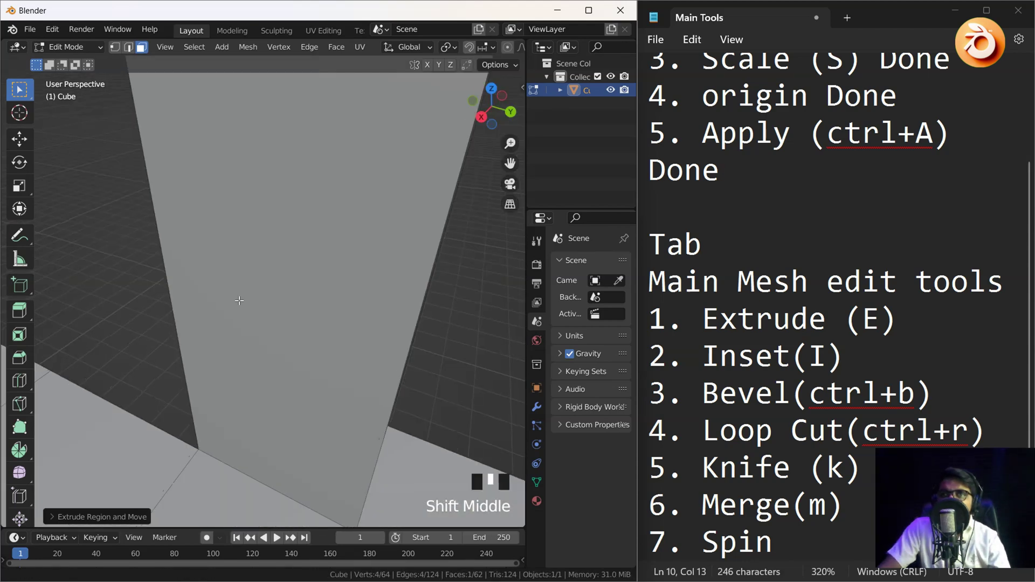
ctrl+middle_drag(284, 308, 286, 257)
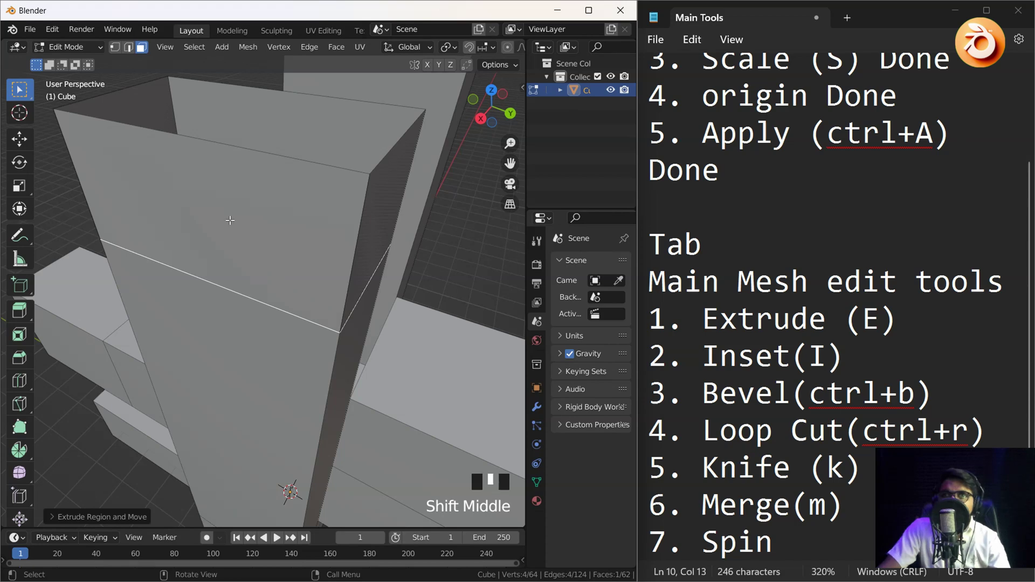
middle_drag(226, 239, 223, 259)
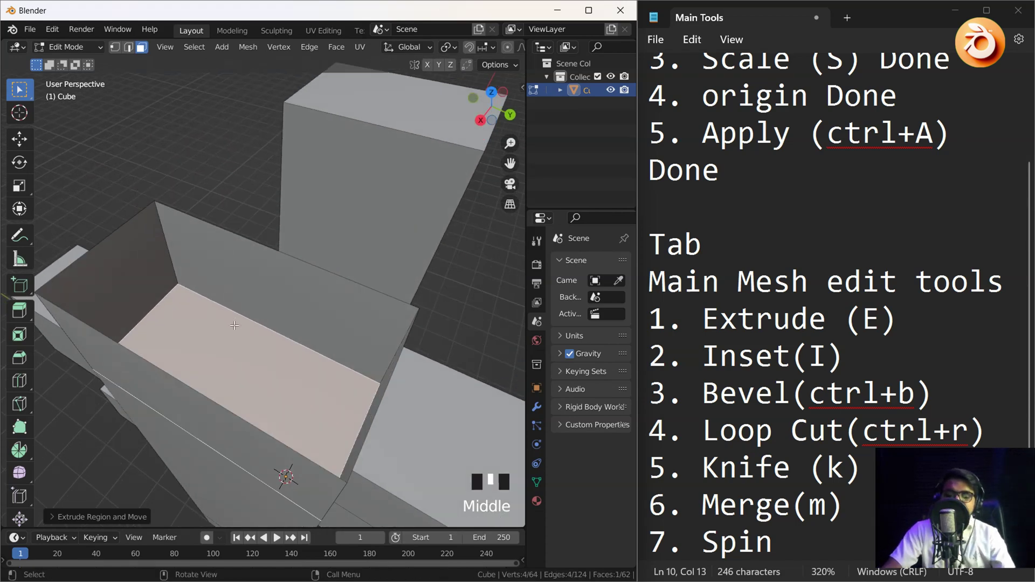
- Extrude the top face of the negative X pillar upward by about 4 m
scroll(341, 205, down, 5)
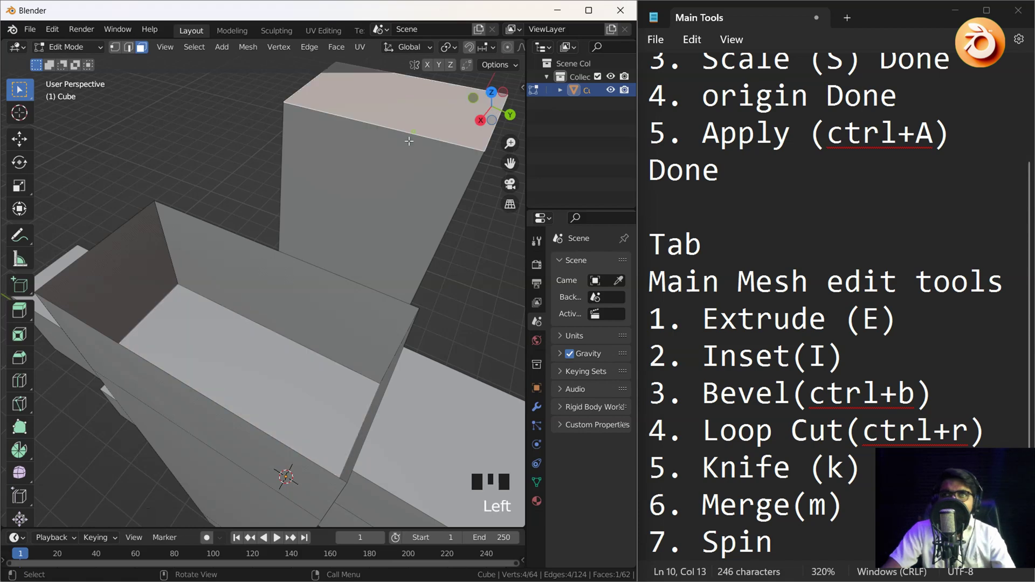
key(g)
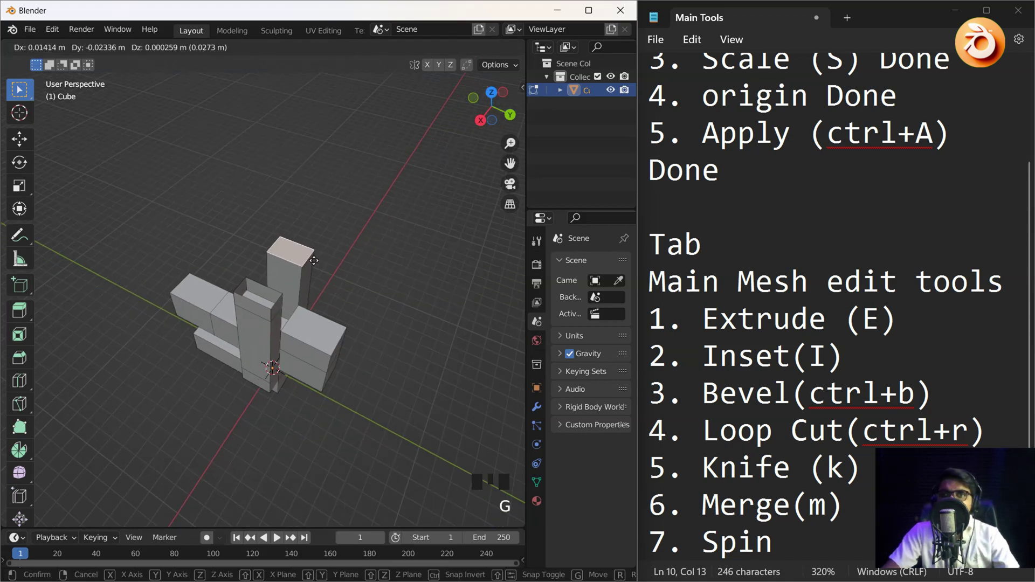
click(314, 242)
key(e)
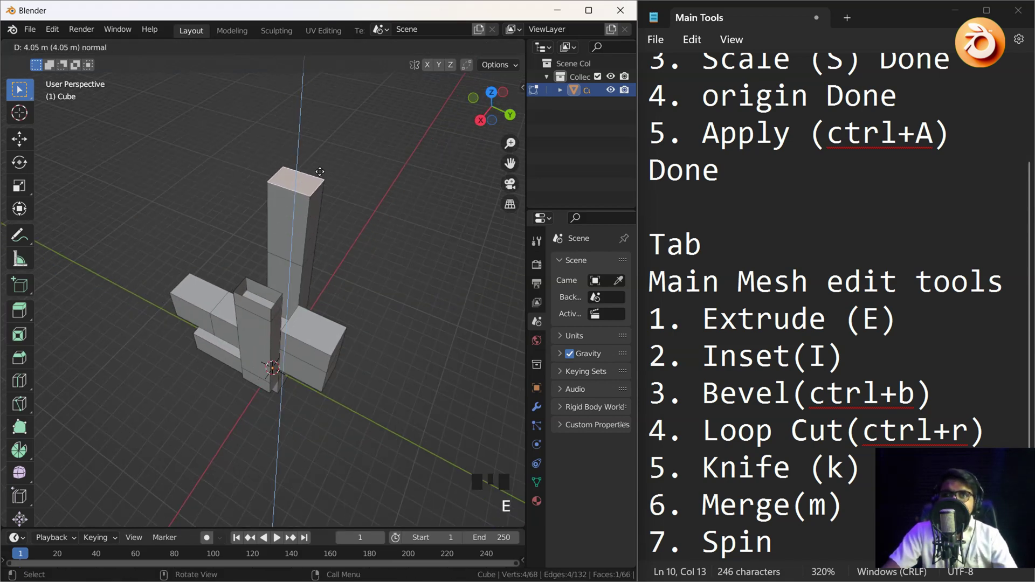
click(292, 234)
middle_drag(292, 234, 409, 232)
middle_drag(287, 195, 383, 262)
middle_drag(313, 272, 301, 337)
- Extrude the positive X side face of the pillar's new upper section inward to form a recess
click(308, 287)
click(308, 287)
scroll(198, 273, up, 3)
click(208, 277)
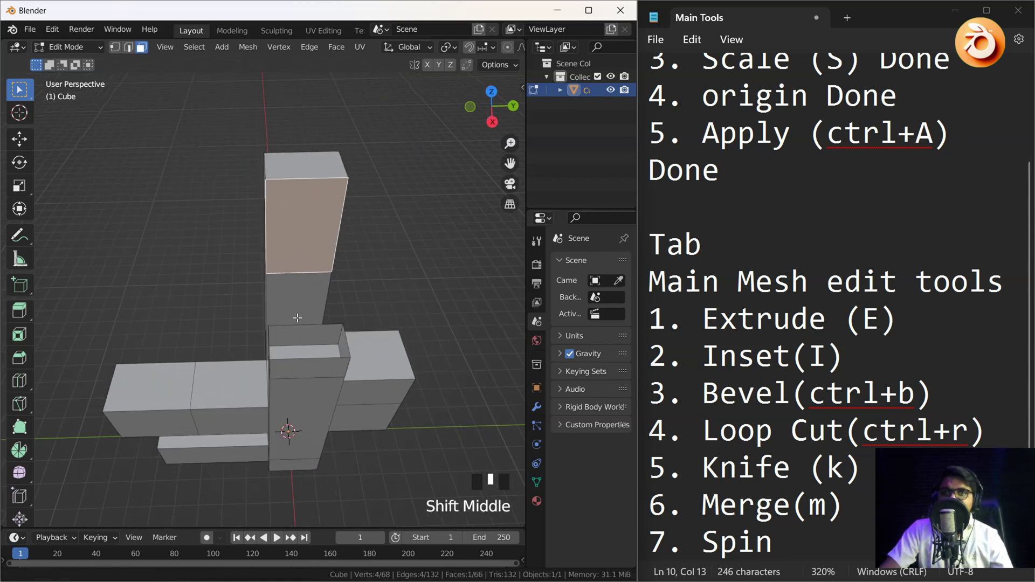
click(307, 250)
key(e)
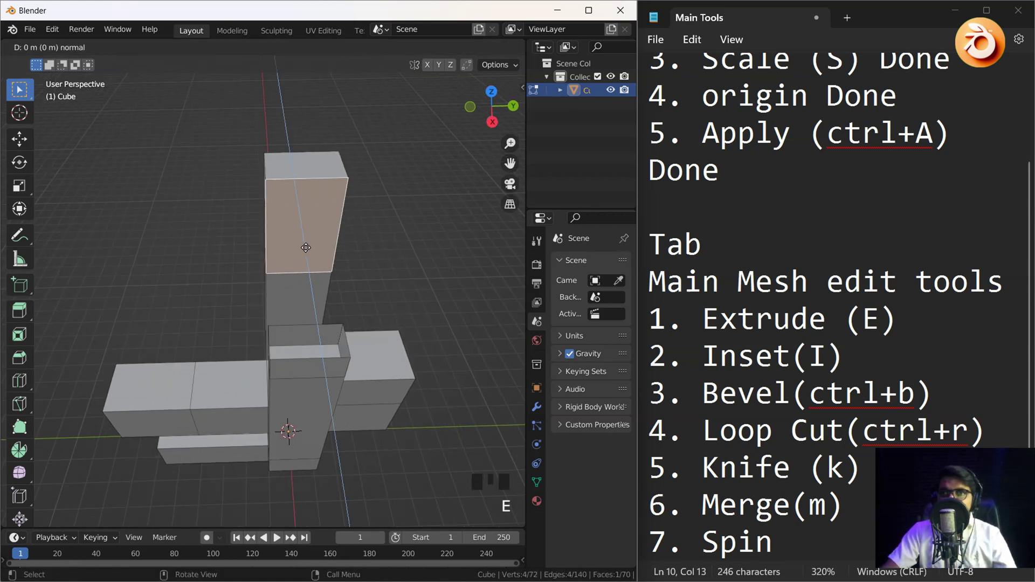
click(344, 243)
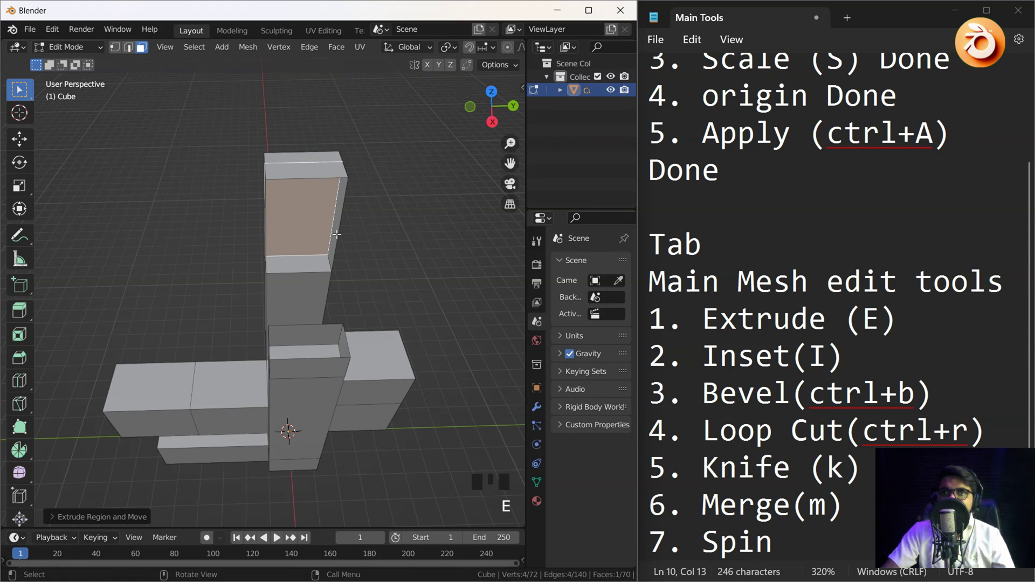
- Move the narrow side face beside the recess to distort the upper section, and inspect the shape from other angles
click(335, 234)
key(g)
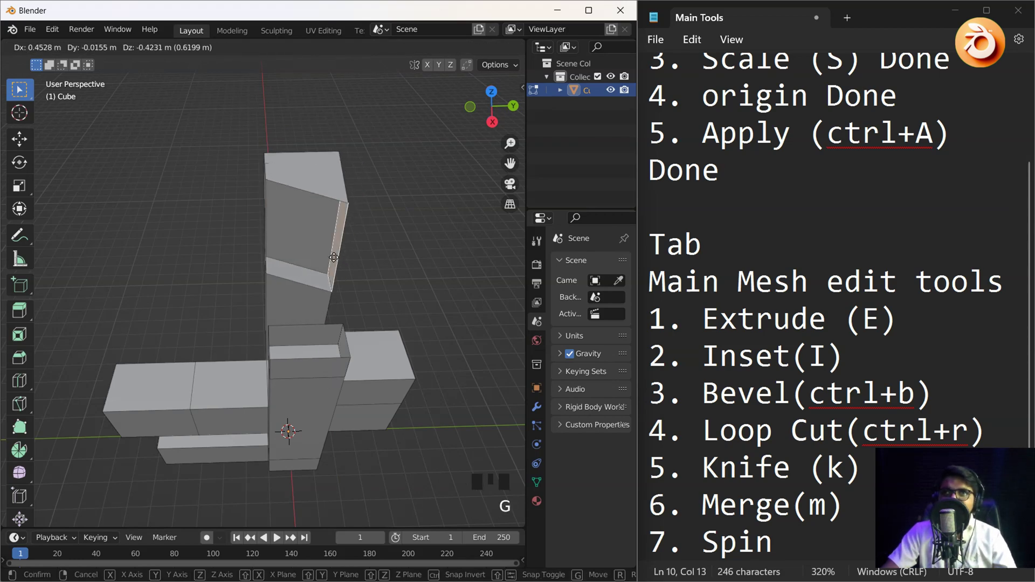
click(393, 248)
middle_drag(393, 249, 235, 262)
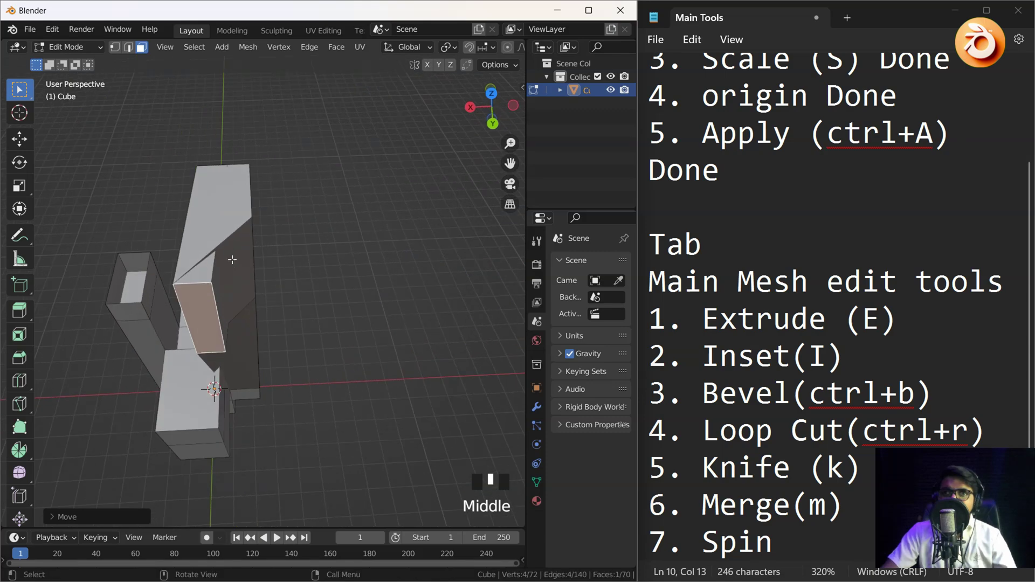
click(234, 263)
click(209, 308)
middle_drag(210, 308, 322, 251)
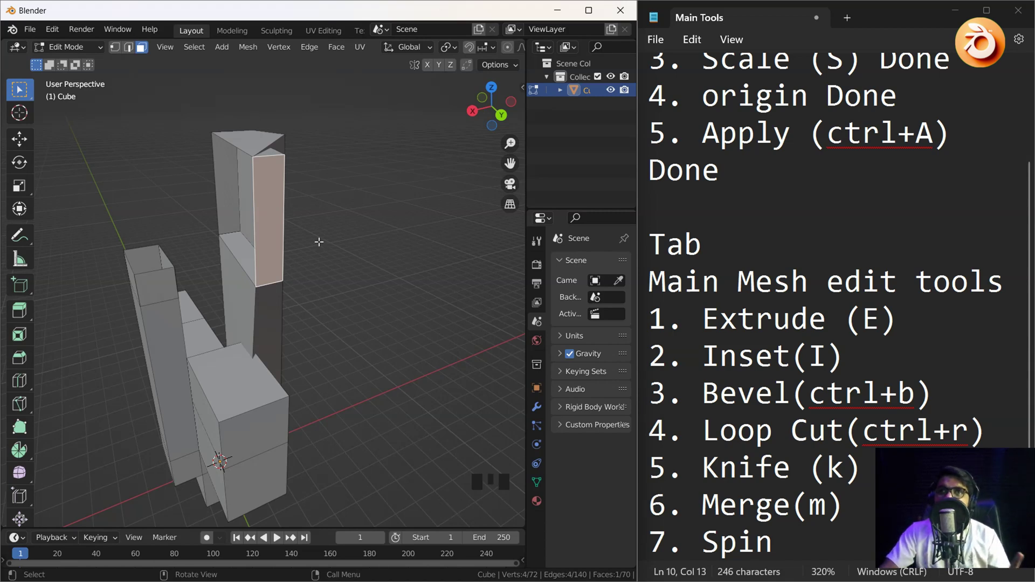
- Undo the face move, the extrusions on the negative X pillar and the recess in the positive X pillar
key(ctrl+z)
key(ctrl+z)
key(ctrl+z)
key(ctrl+z)
key(ctrl+z)
key(ctrl+z)
key(ctrl+z)
key(ctrl+z)
key(ctrl+z)
key(ctrl+z)
key(ctrl+z)
key(ctrl+z)
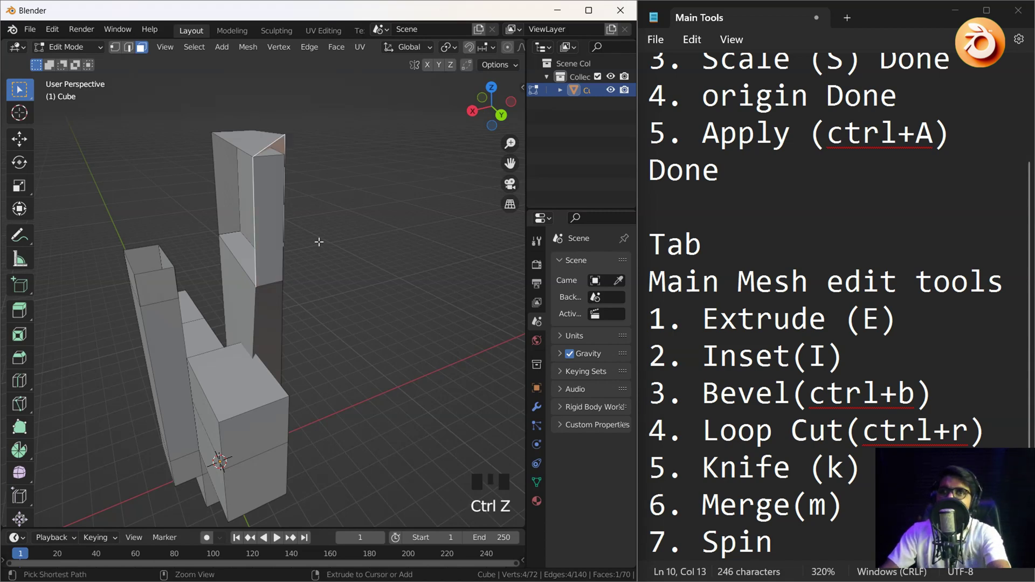
key(ctrl+z)
key(ctrl+z)
key(ctrl+z)
key(ctrl+z)
key(ctrl+z)
key(ctrl+z)
key(ctrl+z)
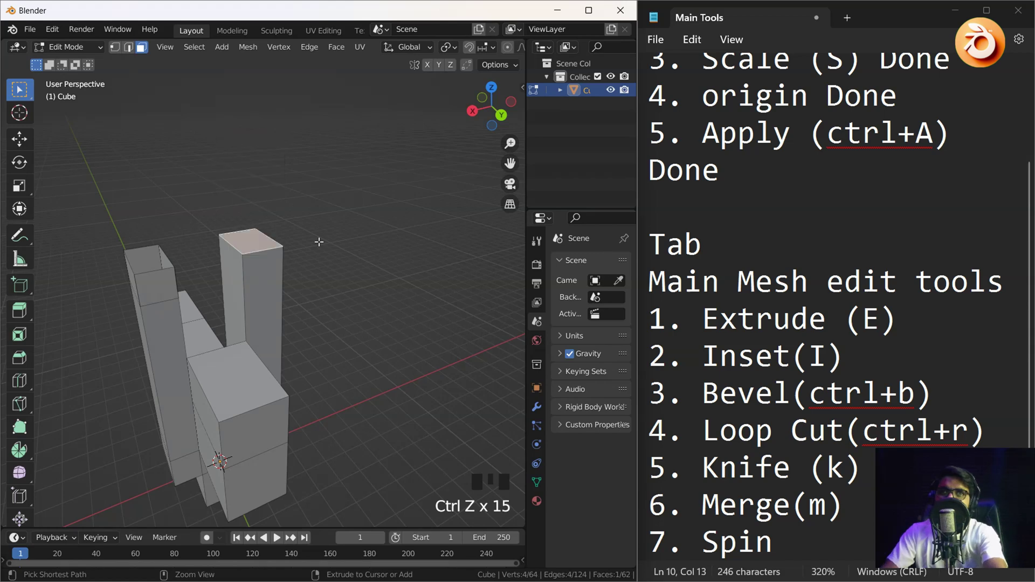
- Inset the top faces of both pillars together by about 0.3 m
middle_drag(211, 264, 352, 299)
scroll(328, 432, down, 3)
click(335, 287)
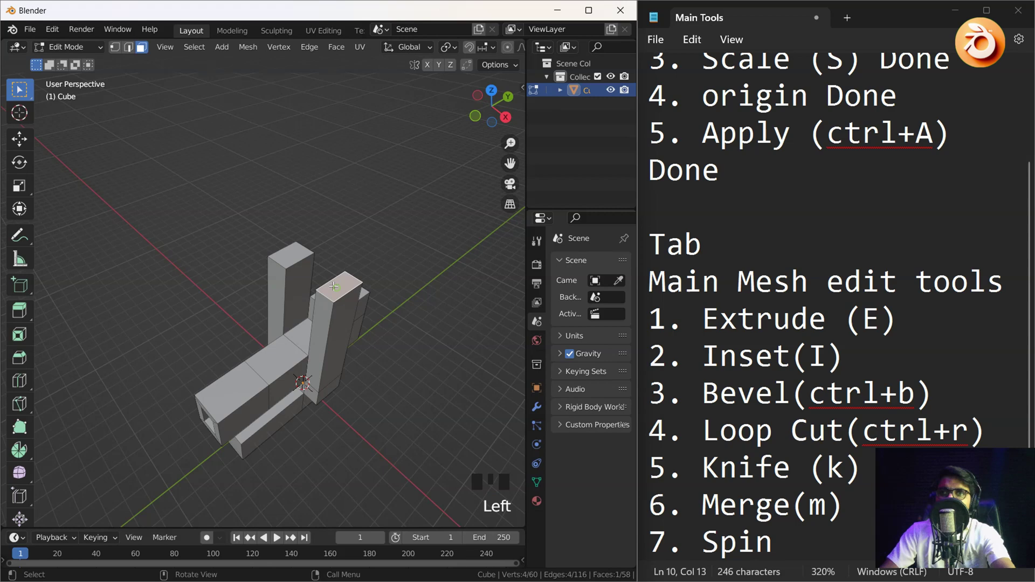
shift+click(295, 252)
key(i)
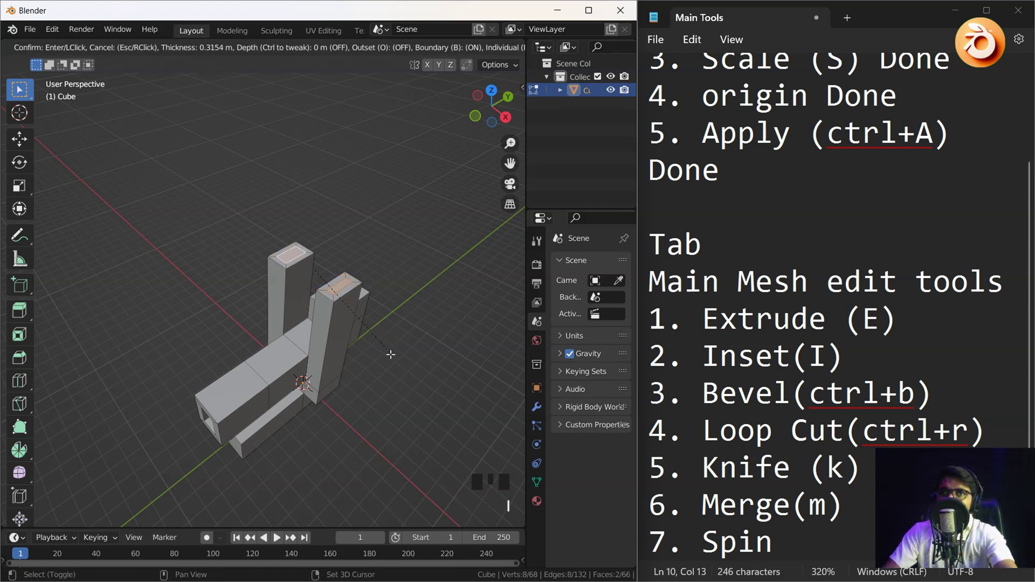
click(393, 365)
- Extrude both inset faces down into the pillars to hollow them out, and inspect the openings
scroll(393, 365, up, 5)
shift+middle_drag(367, 304, 221, 302)
key(e)
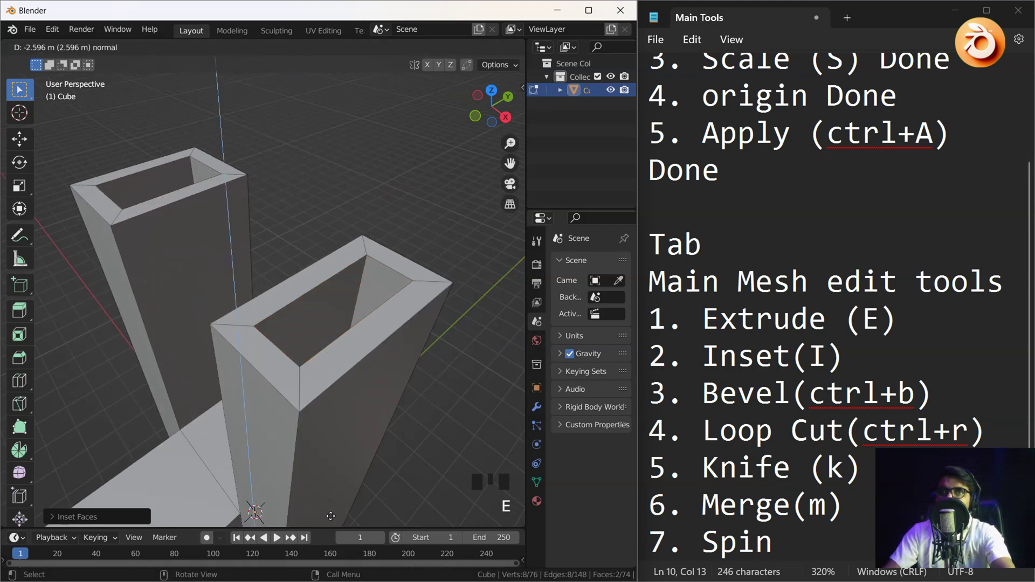
click(330, 65)
scroll(326, 263, down, 7)
middle_drag(326, 264, 345, 221)
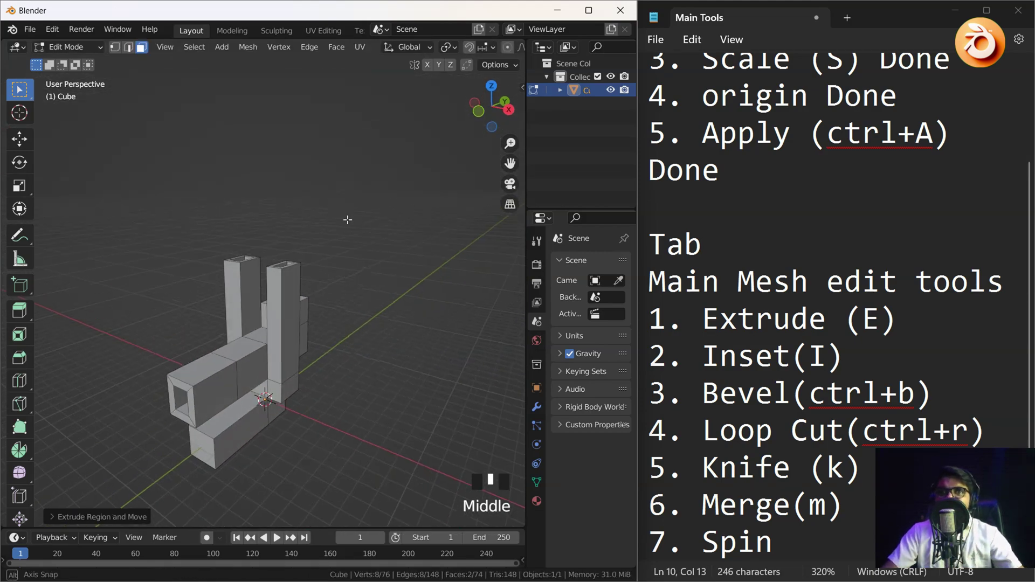
scroll(278, 263, up, 3)
shift+middle_drag(367, 272, 330, 285)
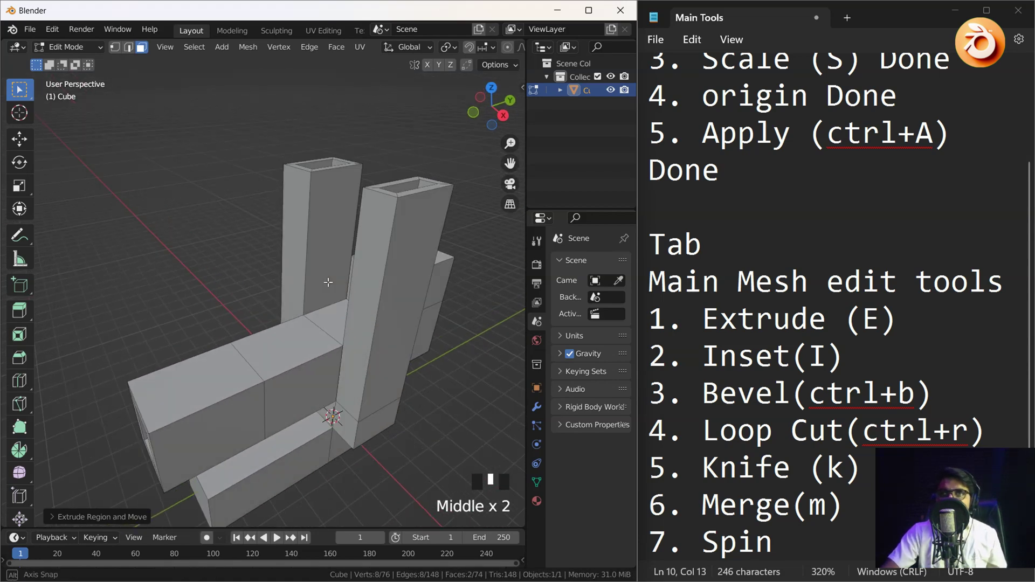
scroll(335, 274, down, 1)
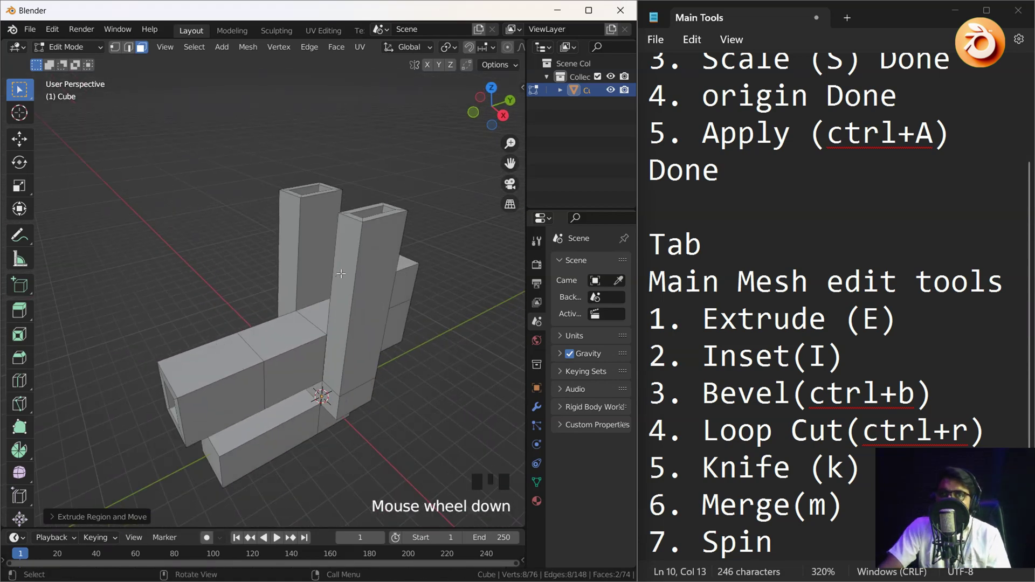
middle_drag(305, 290, 346, 300)
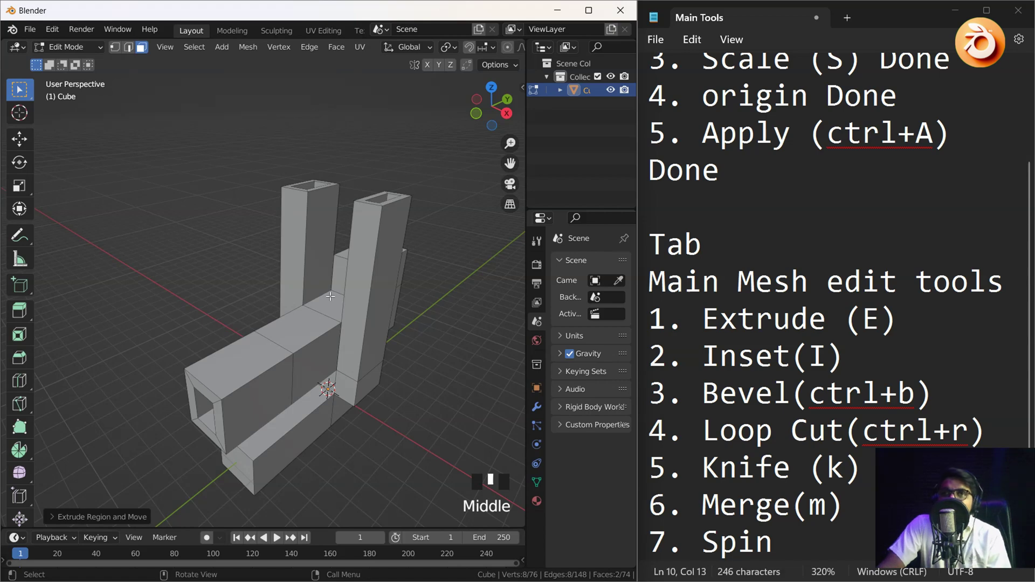
- Switch to edge selection and select both segments of the two long top edges of the upper arm
click(231, 392)
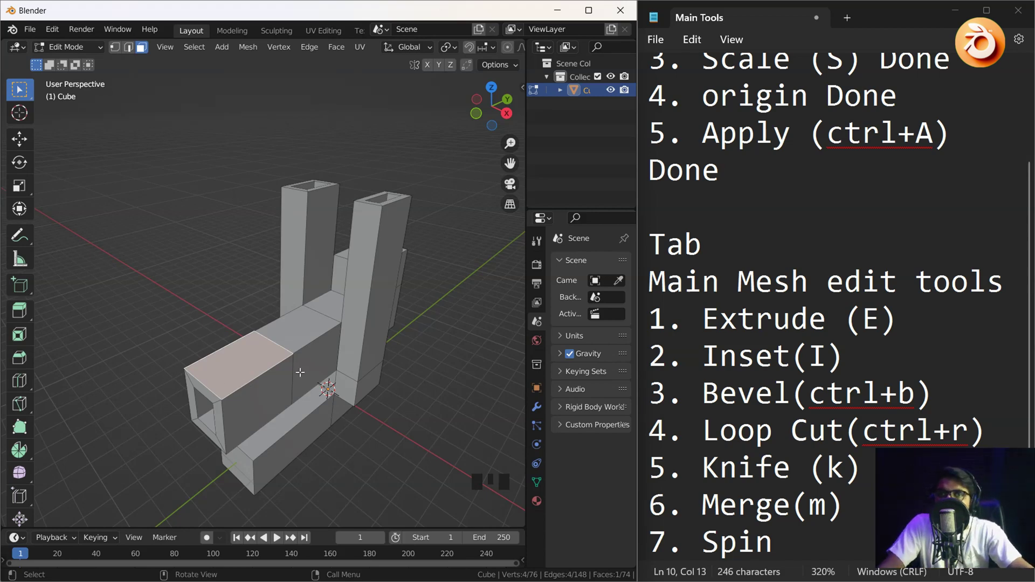
middle_drag(254, 404, 302, 343)
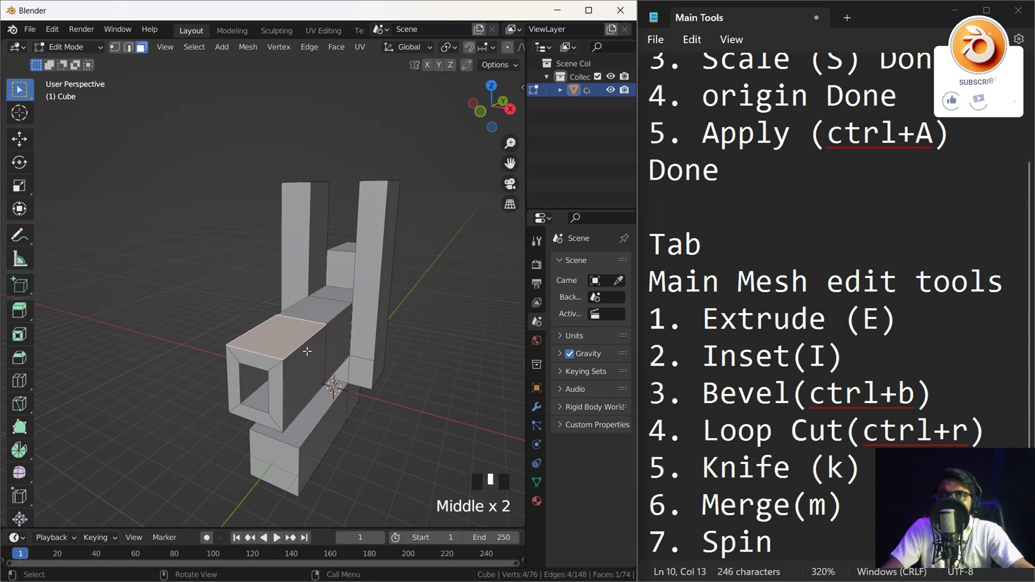
click(286, 355)
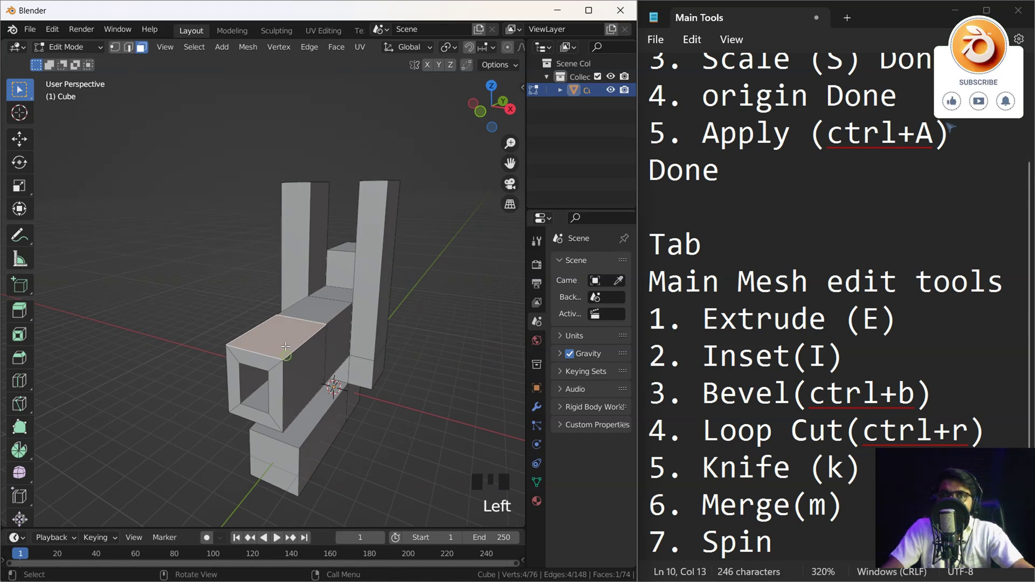
click(128, 46)
scroll(307, 336, up, 3)
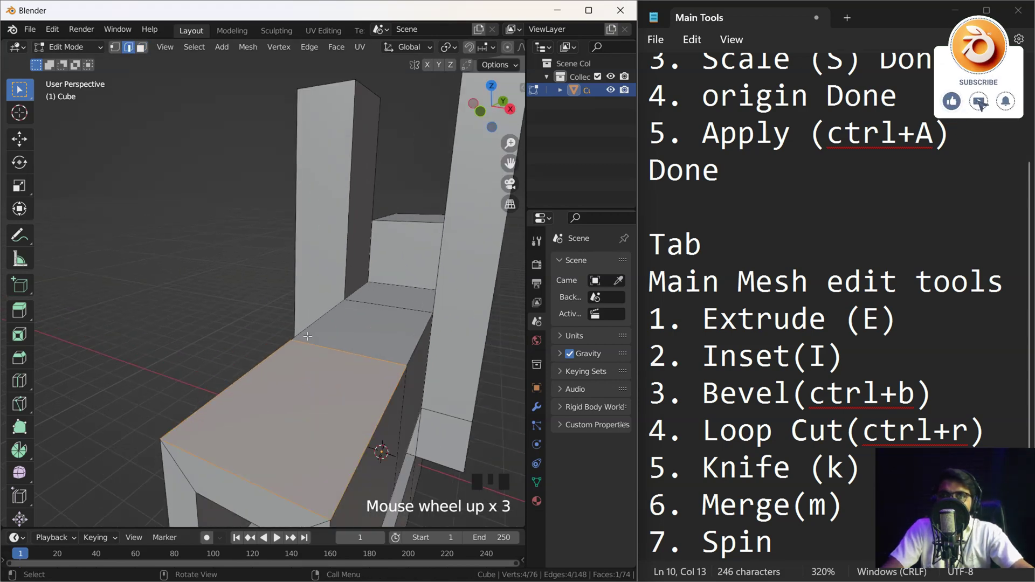
click(381, 431)
click(381, 423)
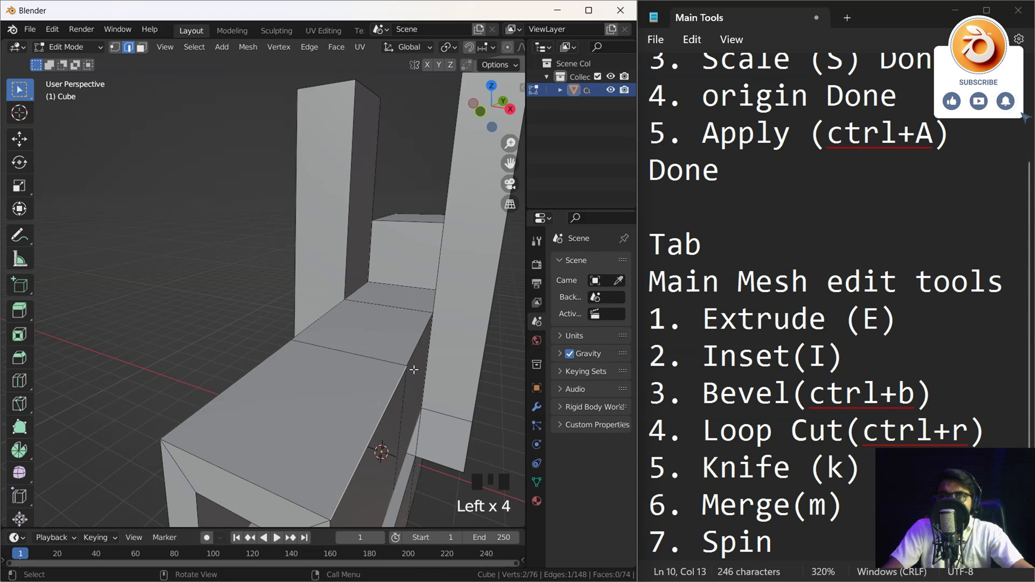
shift+click(422, 342)
middle_drag(362, 336, 374, 306)
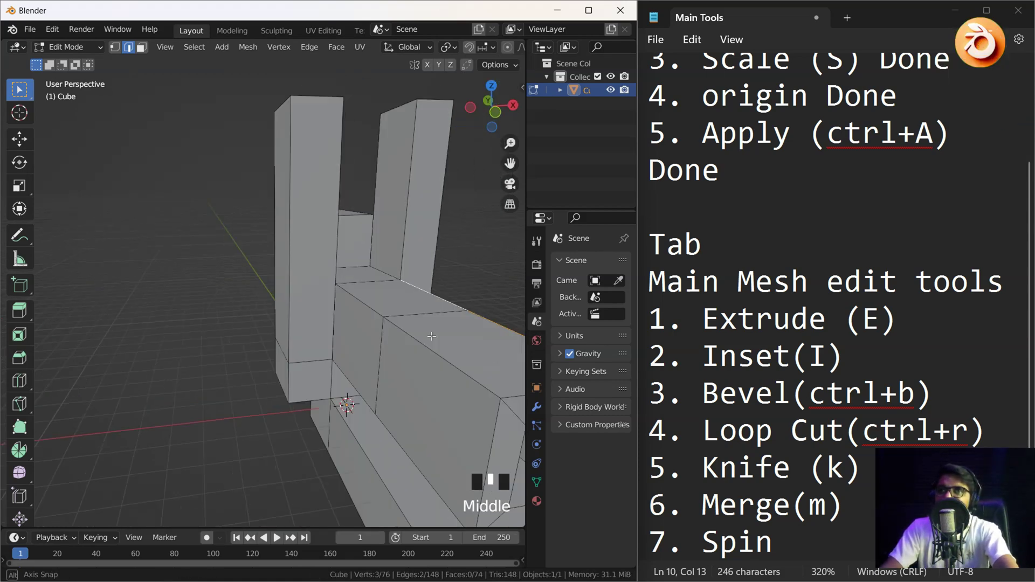
shift+click(374, 306)
shift+click(438, 364)
- Add both segments of the two long bottom edges of the upper arm to the selection
shift+middle_drag(437, 363, 304, 315)
shift+middle_drag(294, 361, 336, 364)
shift+click(335, 363)
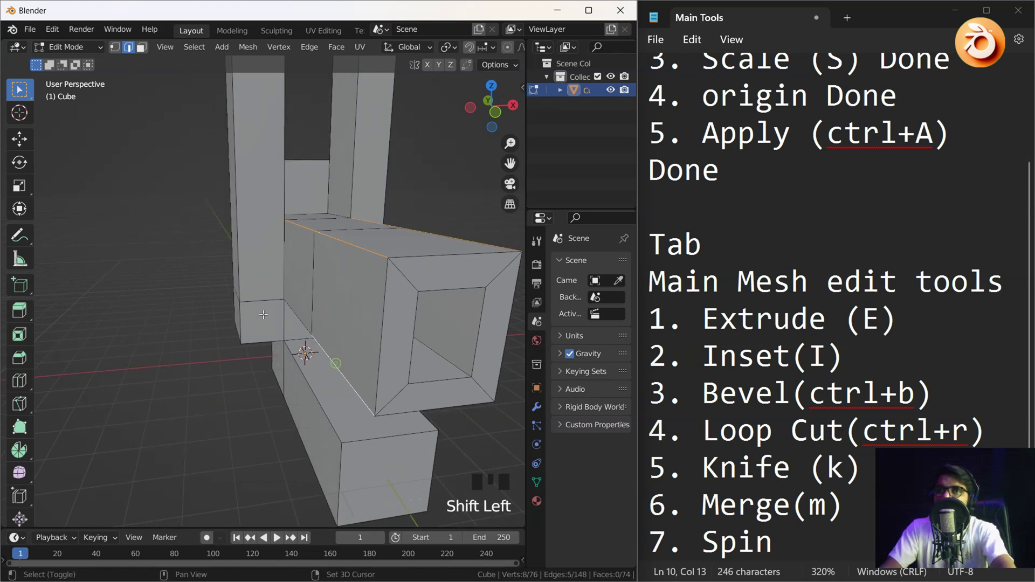
shift+click(299, 312)
shift+middle_drag(299, 313, 290, 343)
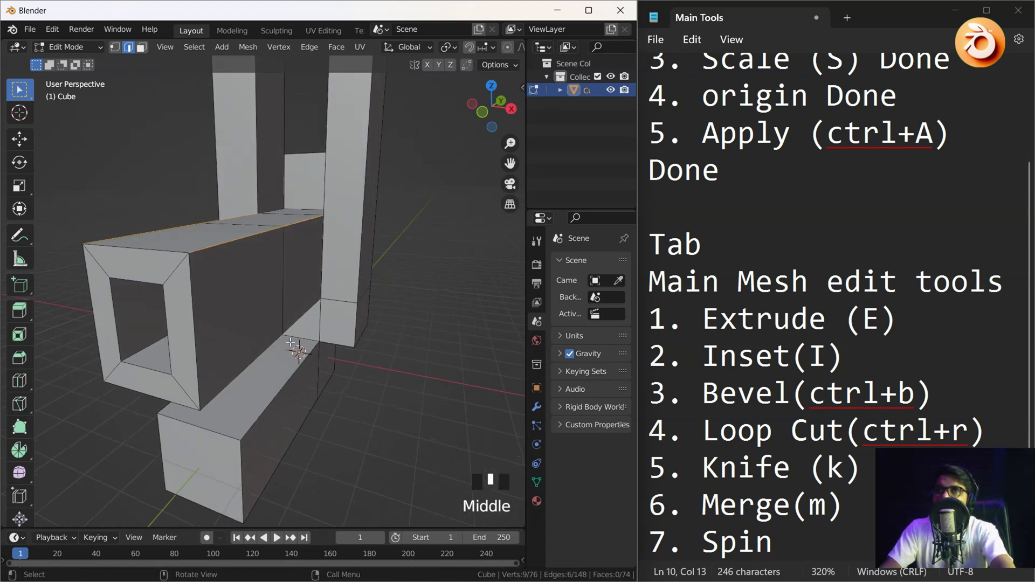
shift+click(322, 308)
shift+click(304, 311)
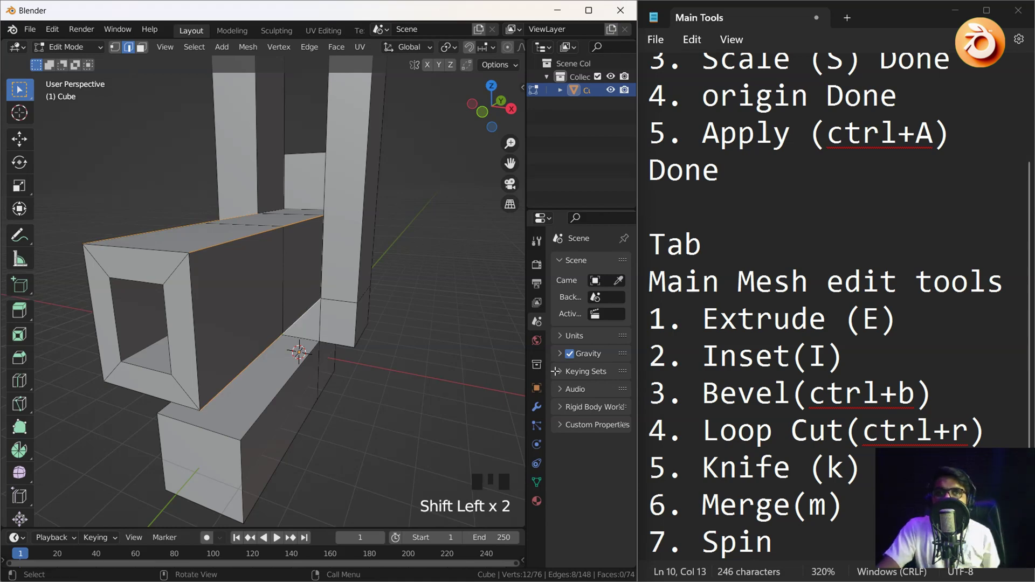
- Highlight the Bevel entry in the notes, and bevel the selected arm edges about 0.65 m wide with 3 segments
double_click(712, 389)
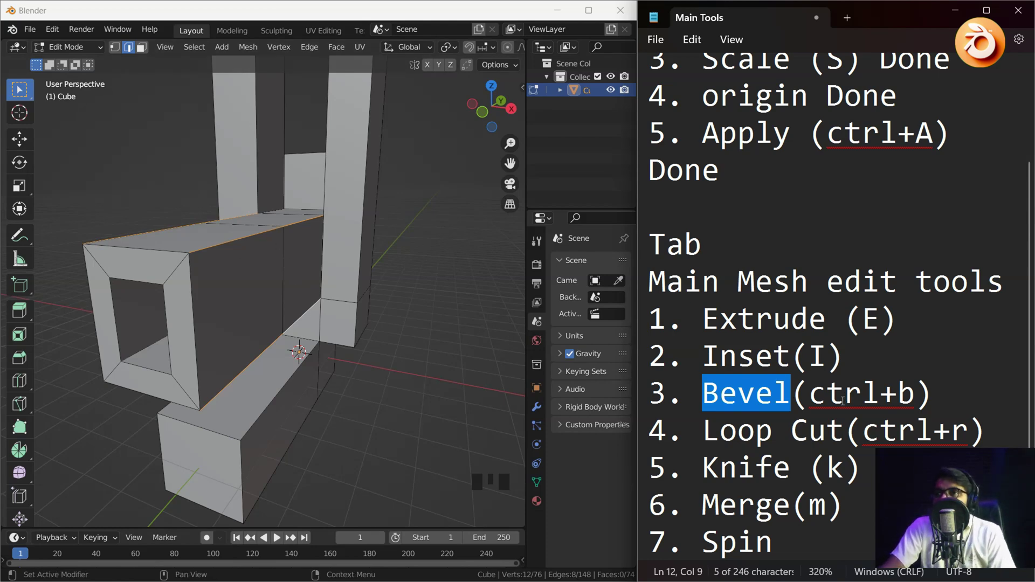
drag(800, 404, 909, 401)
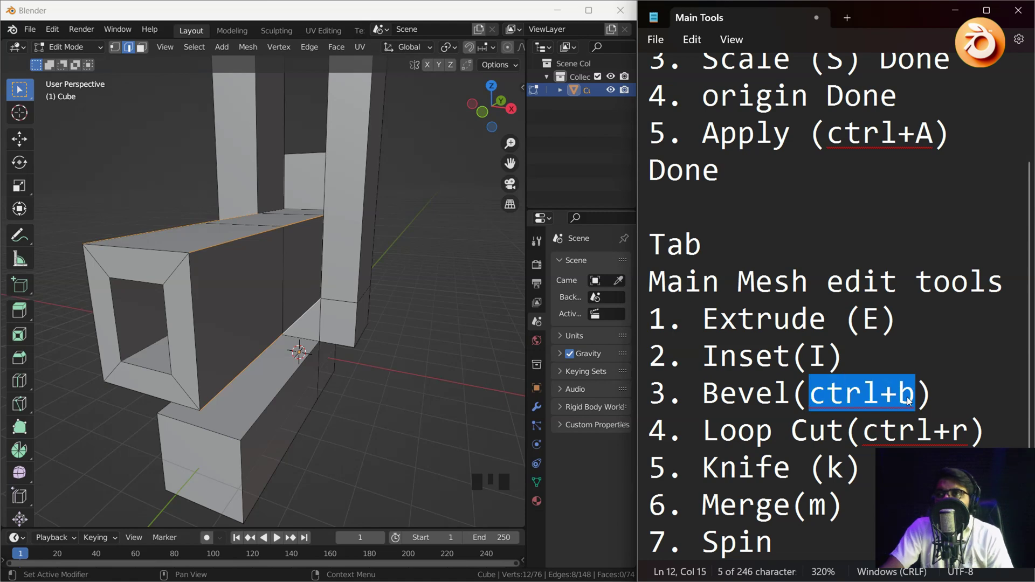
mouse_move(455, 351)
middle_down()
mouse_move(431, 332)
mouse_move(455, 350)
middle_up()
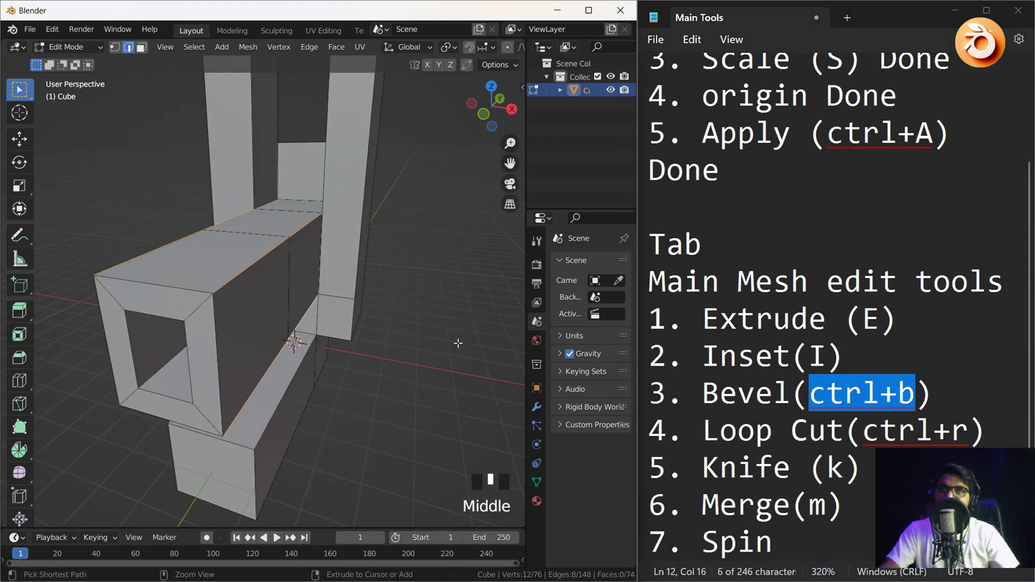
key(ctrl+b)
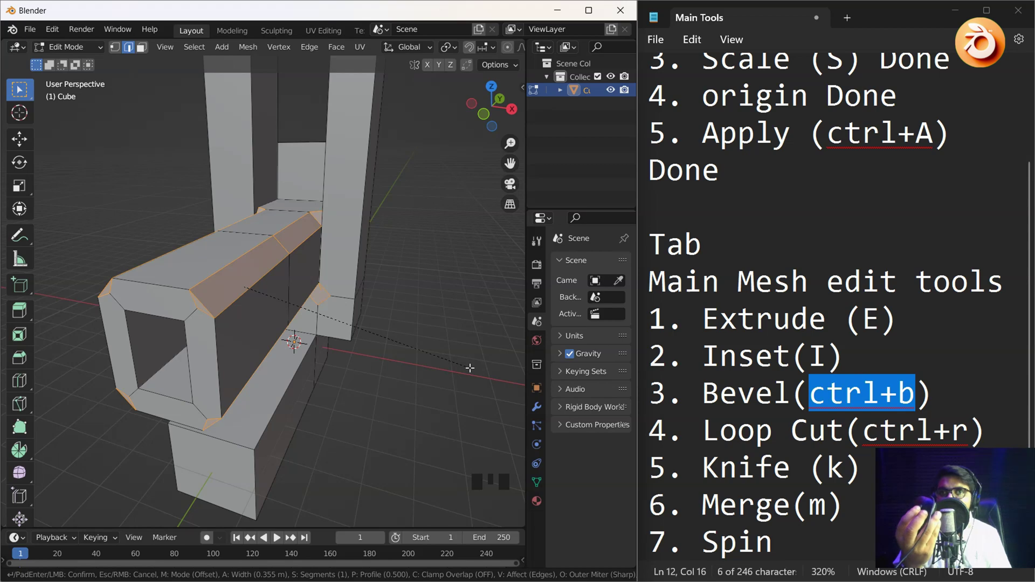
scroll(471, 368, up, 2)
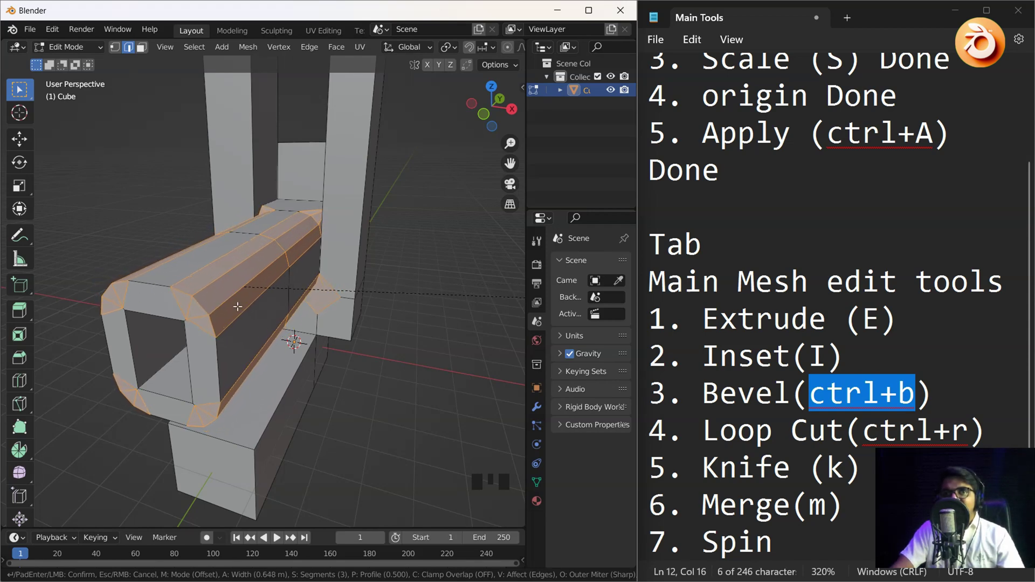
click(238, 306)
- Return to Object Mode and inspect the beveled arm from the side
key(Tab)
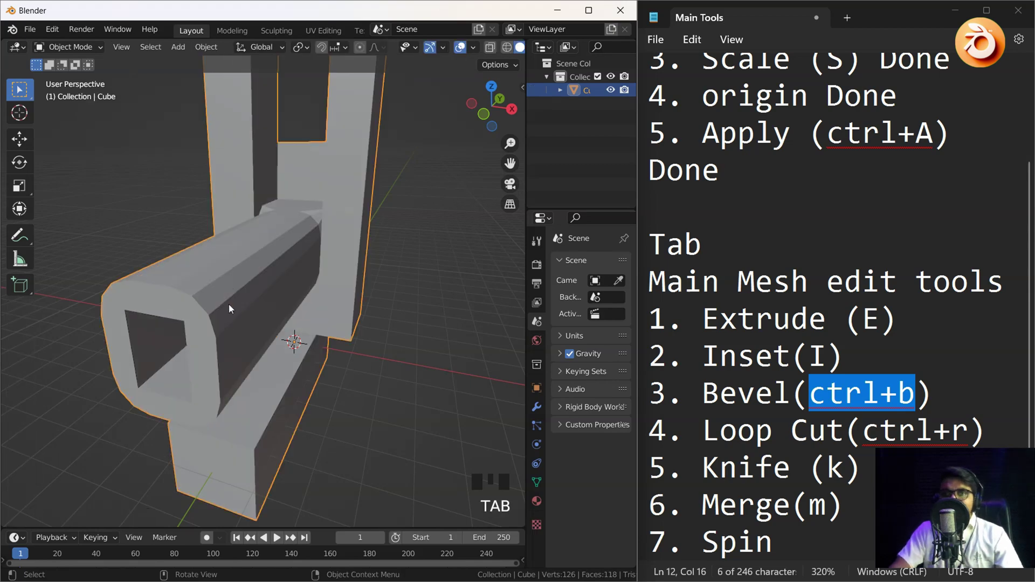
middle_drag(211, 323, 174, 289)
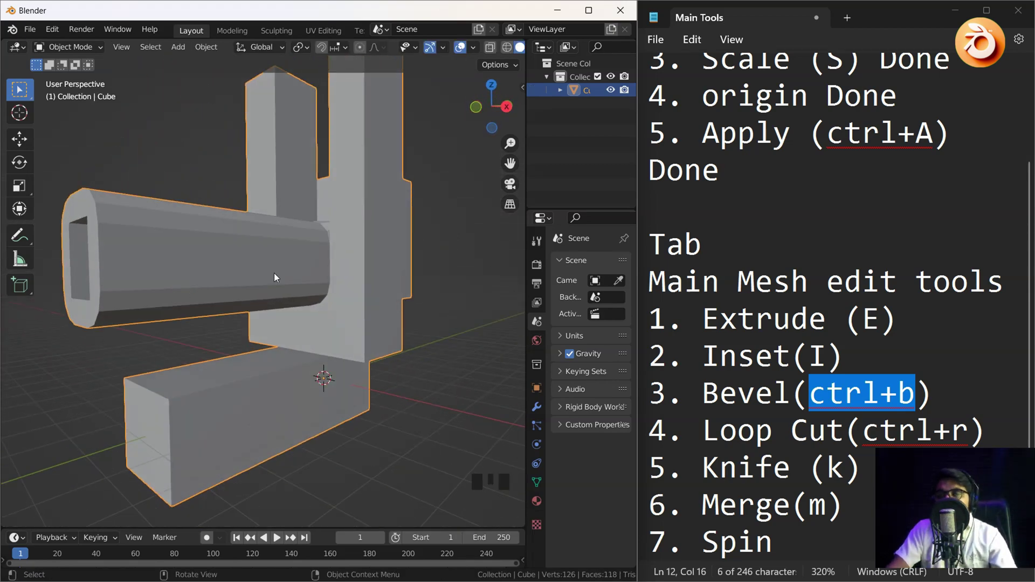
click(815, 395)
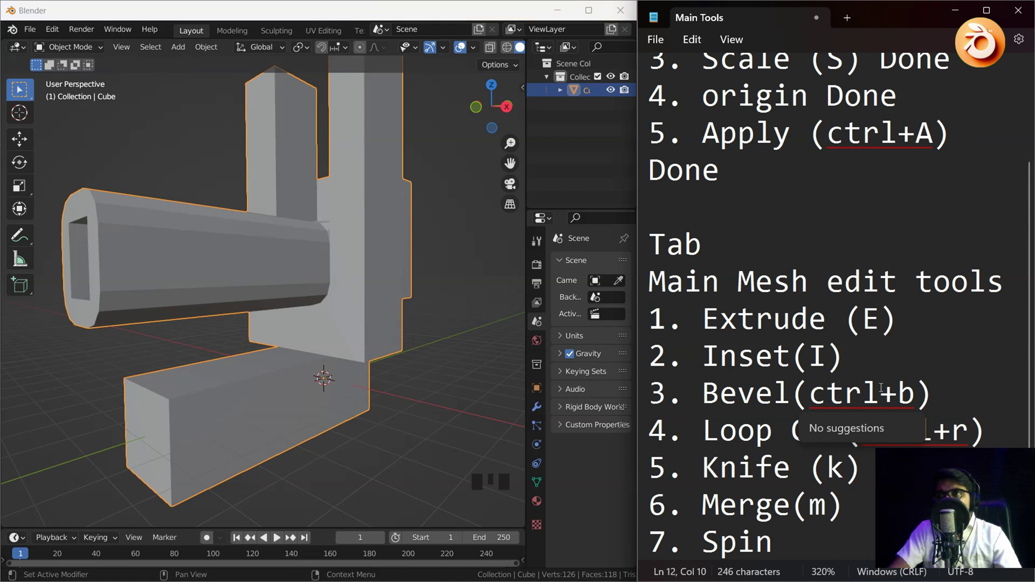
- Highlight the word Bevel in the notes and inspect the beveled arm from its opposite side
double_click(732, 382)
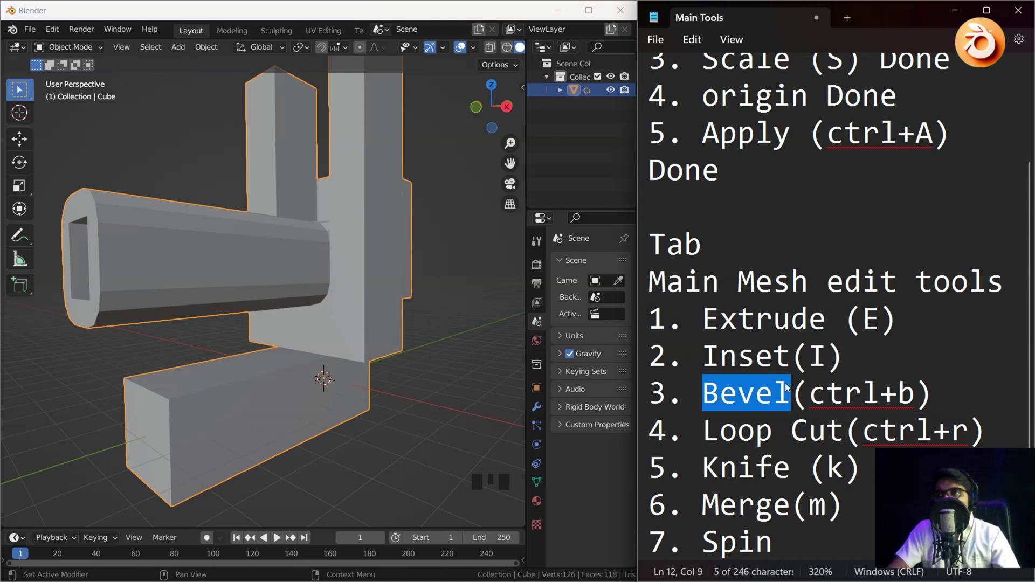
middle_drag(149, 240, 251, 276)
middle_drag(294, 341, 290, 376)
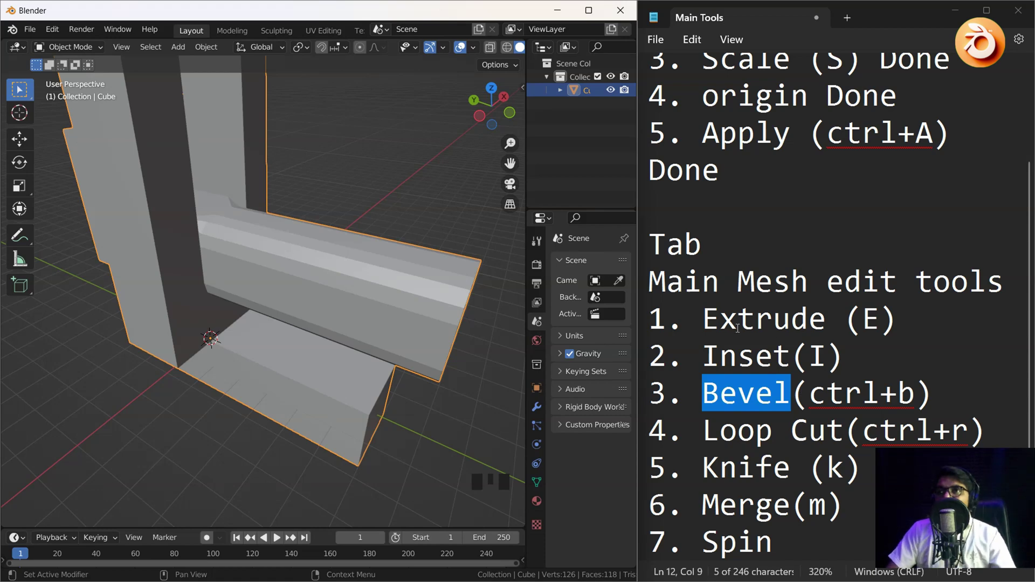
- Highlight the word Extrude in the notes and examine the whole extruded model, closing in on the hollow pillar tops
double_click(708, 318)
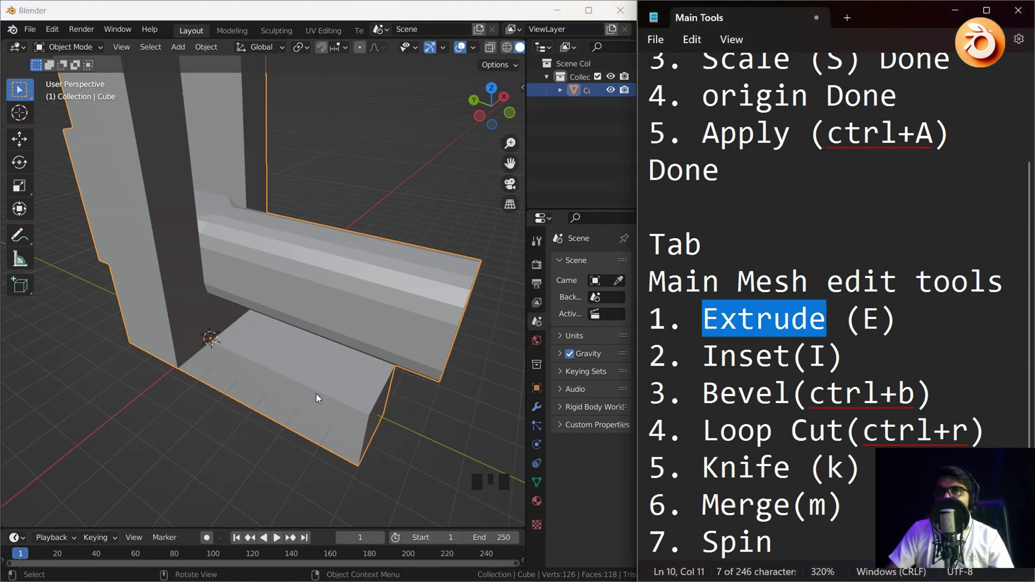
scroll(316, 393, down, 5)
middle_drag(309, 395, 133, 422)
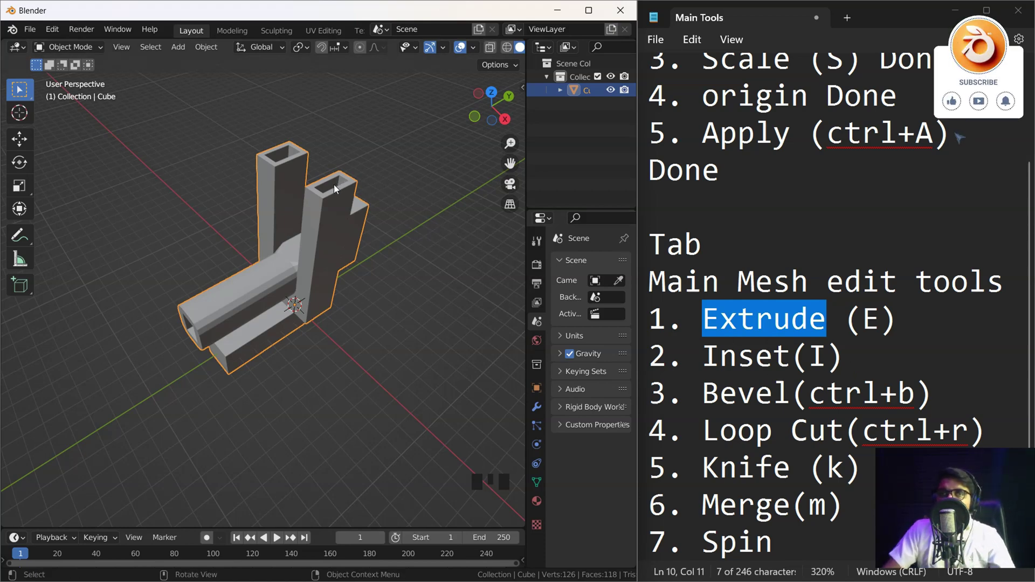
scroll(334, 184, up, 3)
shift+middle_drag(333, 170, 356, 321)
scroll(329, 311, up, 2)
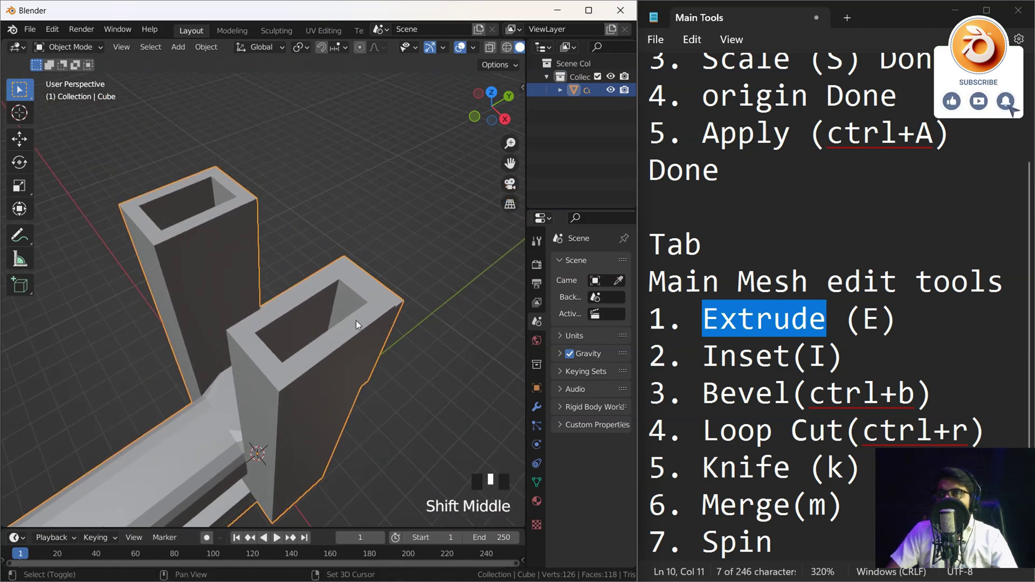
- Highlight Inset in the notes, followed by the Extrude, Inset and Bevel entries together, and review the remaining tools in the list
drag(704, 357, 787, 367)
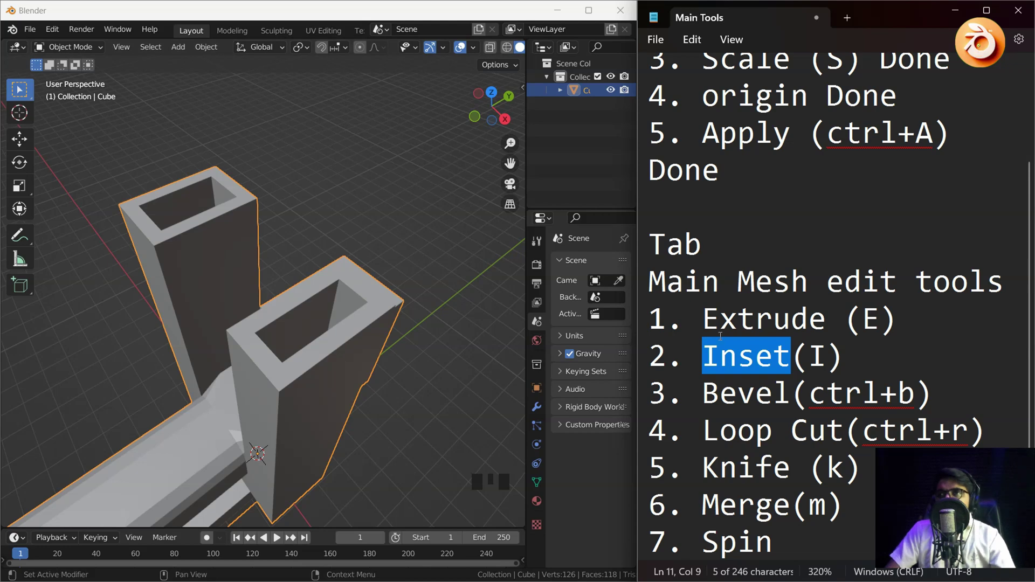
drag(704, 318, 970, 400)
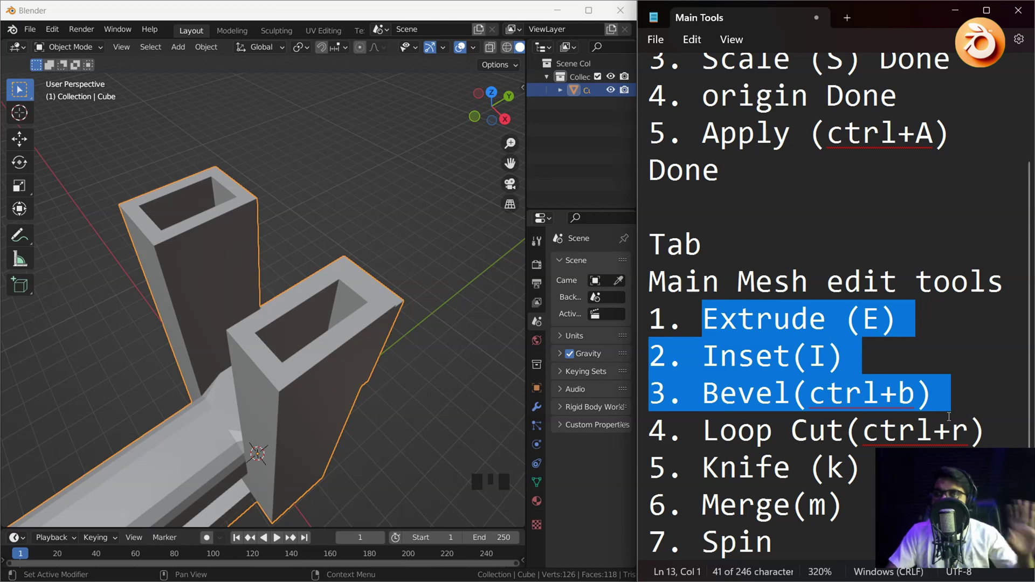
scroll(823, 384, down, 1)
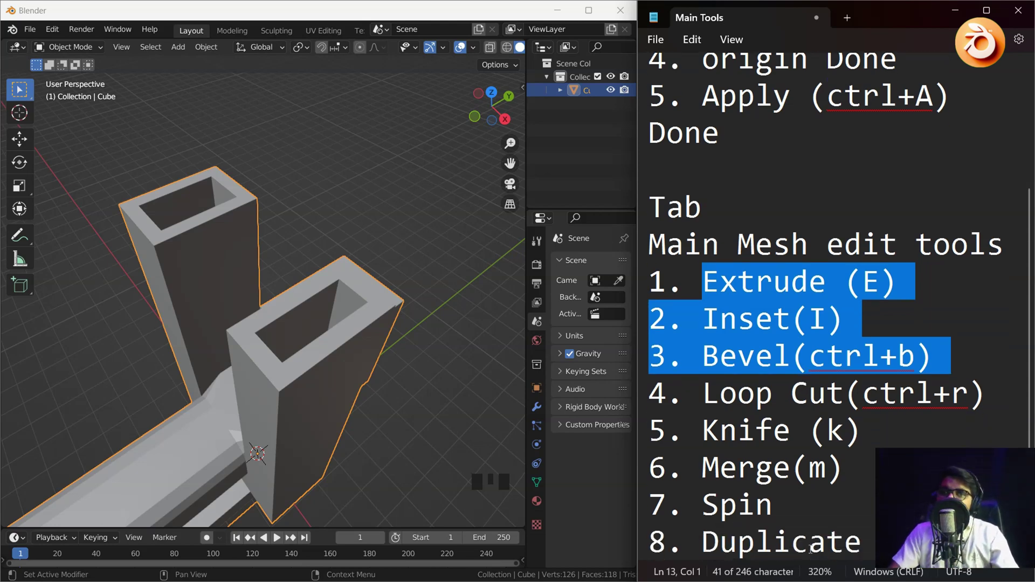